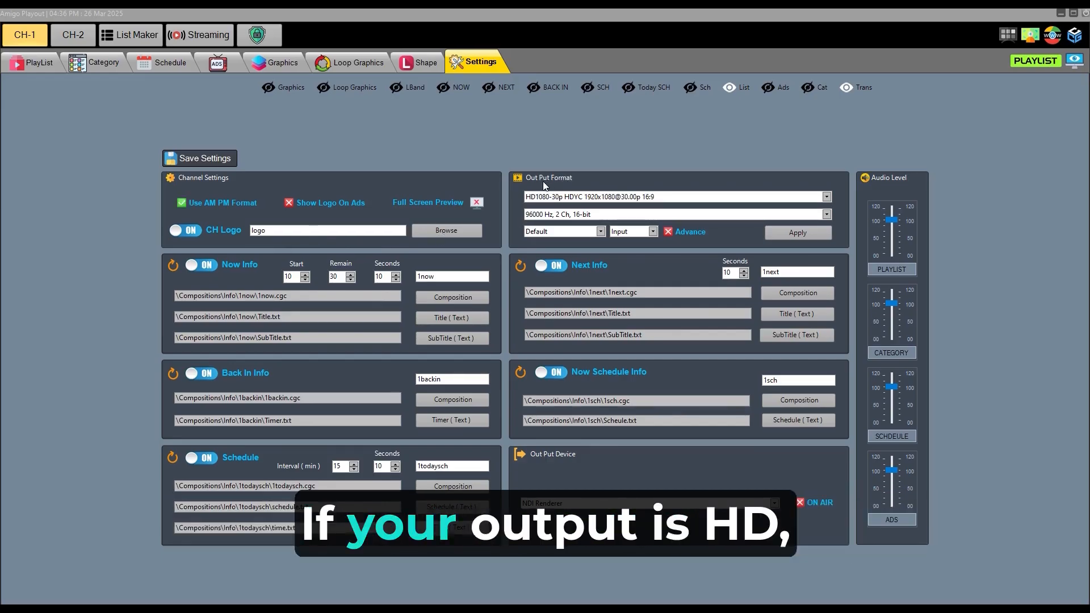
Step: Examine the available output video formats, from HD down to the PAL and NTSC standard-definition entries, keeping the current one
{"action": "left_click", "coordinate": [826, 196]}
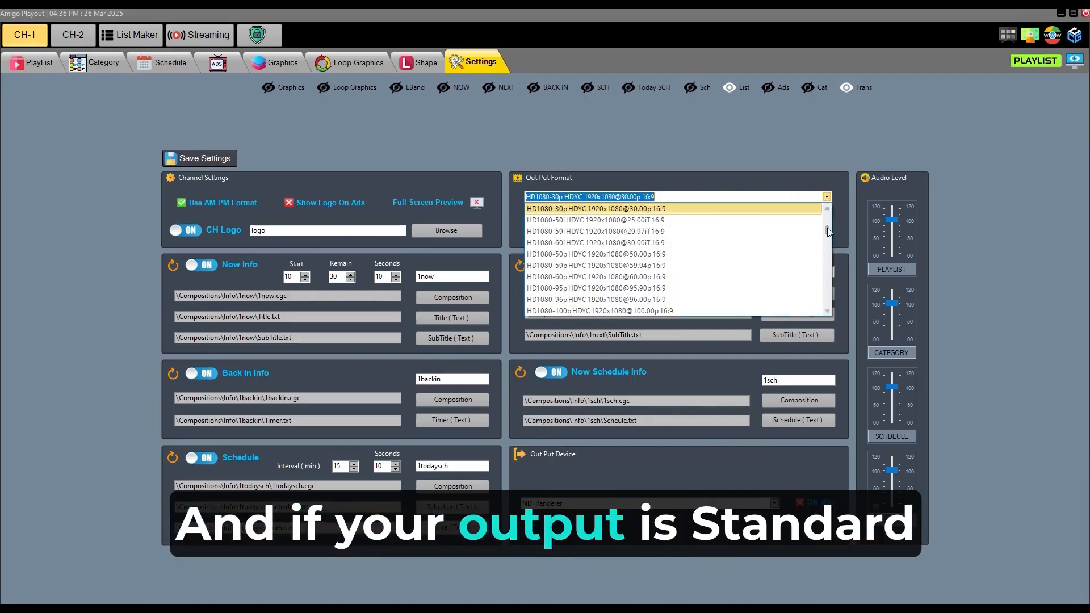
{"action": "left_click_drag", "start_coordinate": [826, 227], "coordinate": [829, 213]}
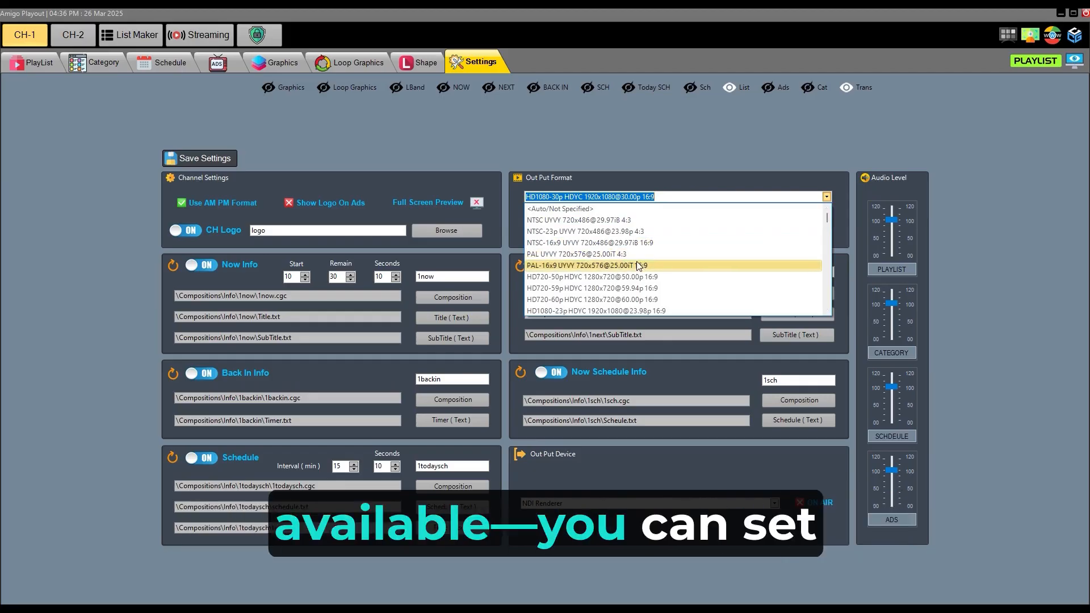
{"action": "key", "text": "Escape"}
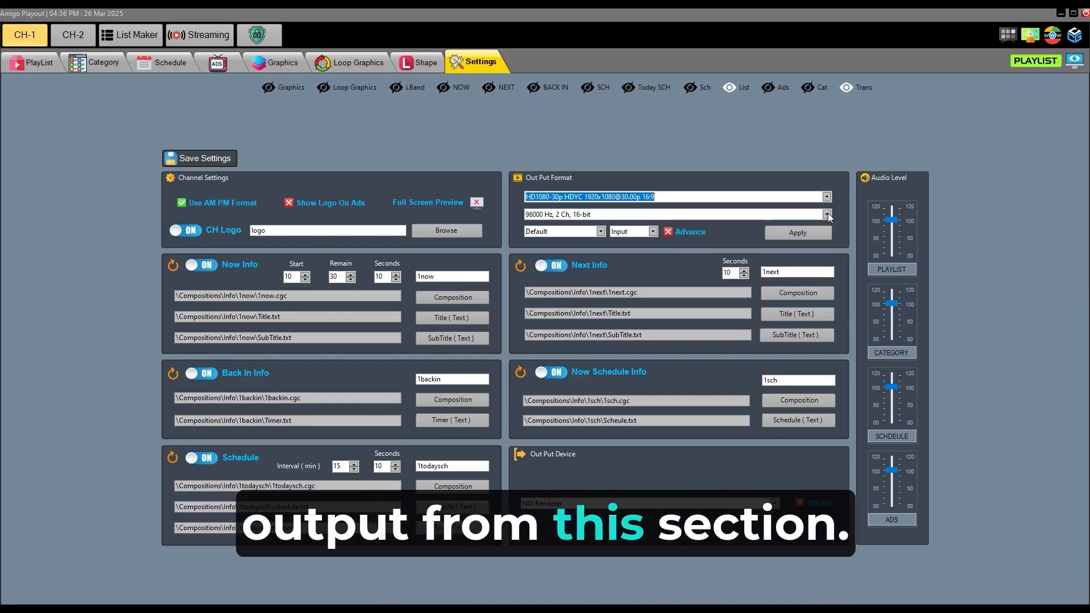
Step: Set the output audio format to 96000 Hz, 4 Ch, 16-bit, keep the scaling at Default, and apply the output format
{"action": "key", "text": "Tab"}
{"action": "key", "text": "alt+Down"}
{"action": "key", "text": "Down"}
{"action": "key", "text": "Return"}
{"action": "left_click", "coordinate": [601, 233]}
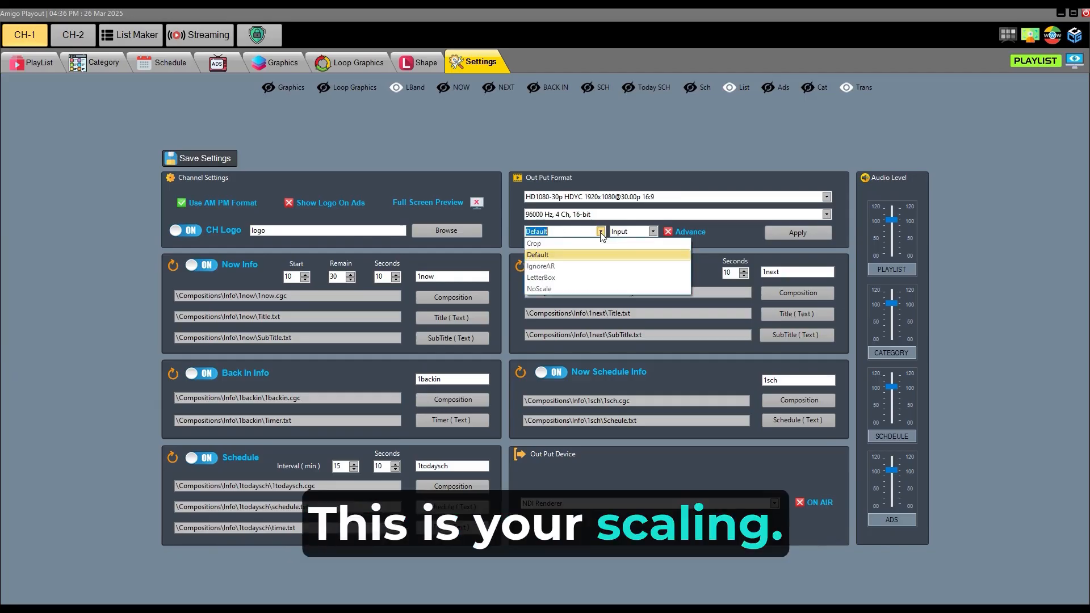
{"action": "left_click", "coordinate": [675, 251]}
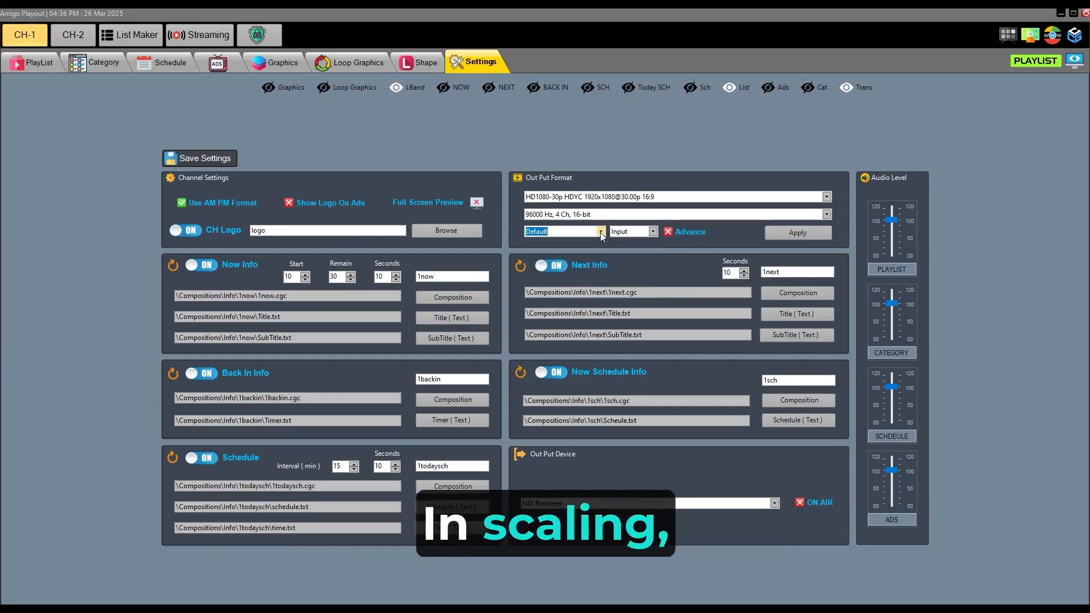
{"action": "left_click", "coordinate": [809, 234]}
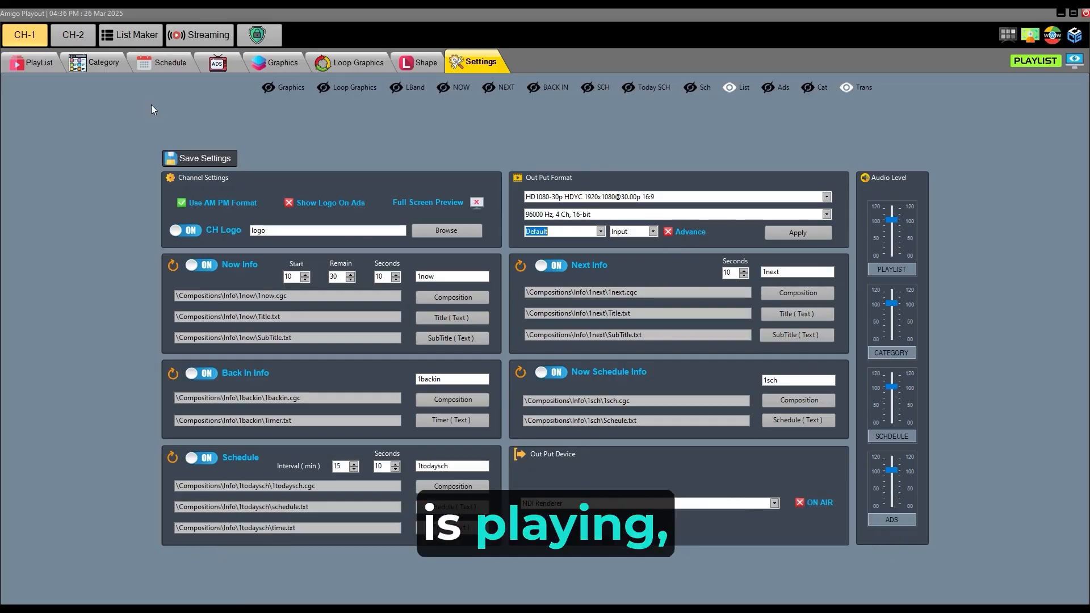
Step: View the playing clip and its info graphic in the enlarged playlist preview, close the preview, and return to the channel settings
{"action": "left_click", "coordinate": [34, 62]}
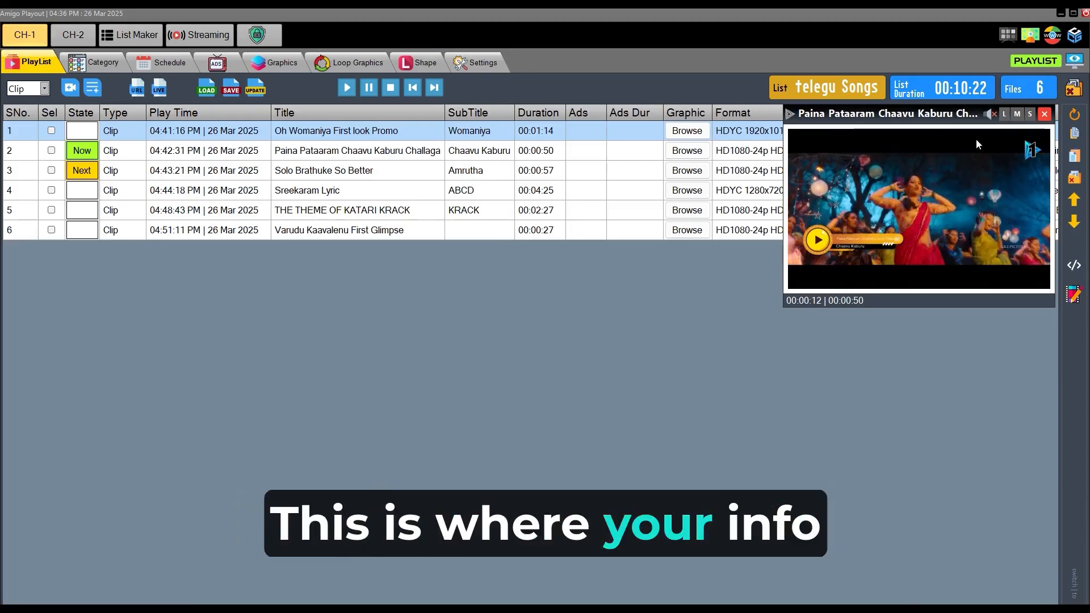
{"action": "left_click", "coordinate": [1018, 116]}
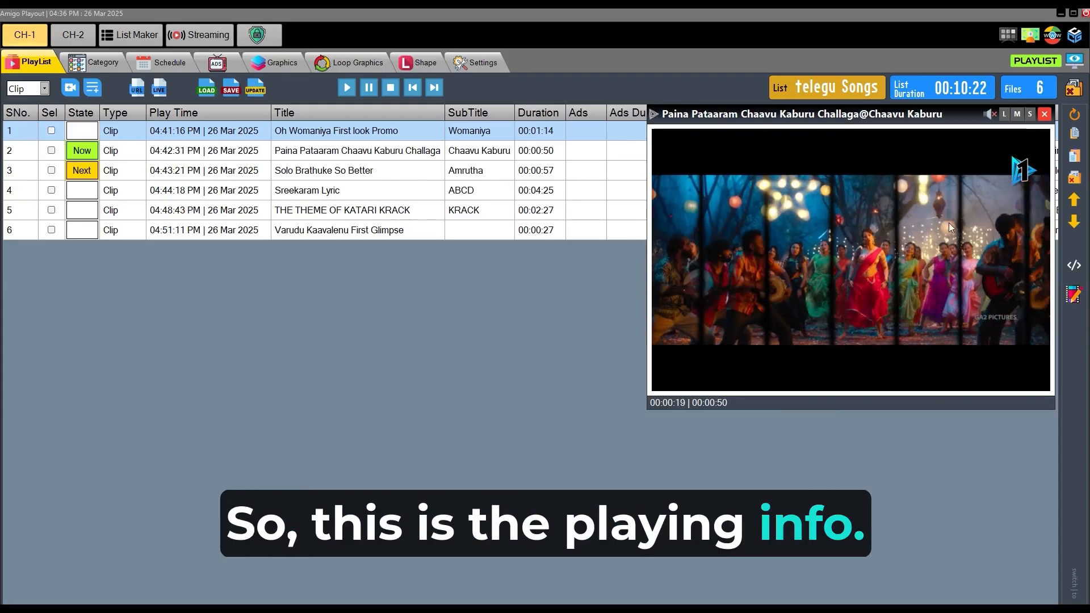
{"action": "left_click", "coordinate": [1044, 114]}
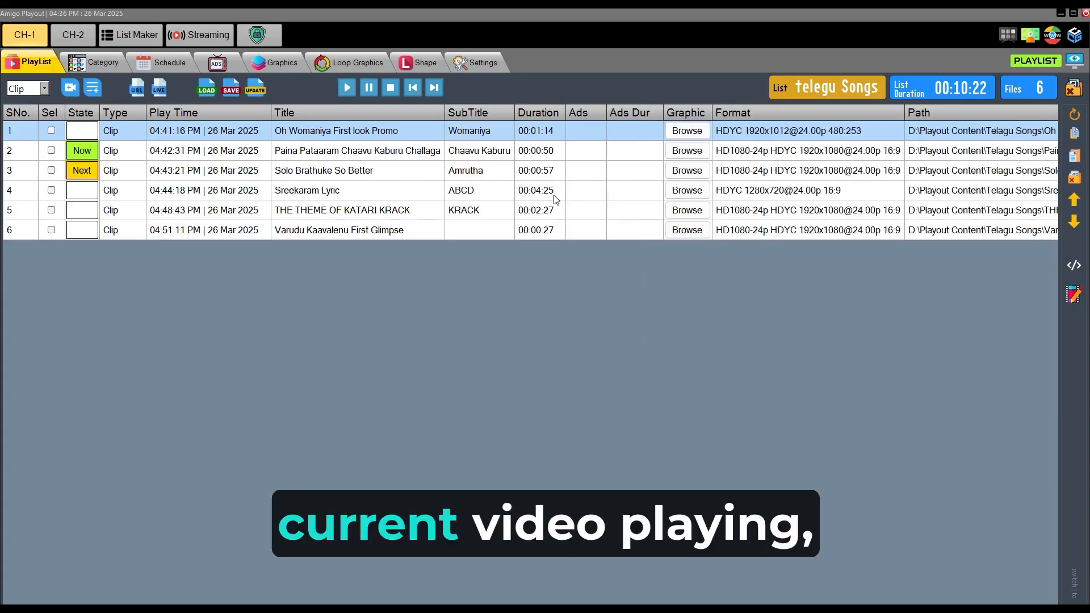
{"action": "left_click", "coordinate": [476, 63]}
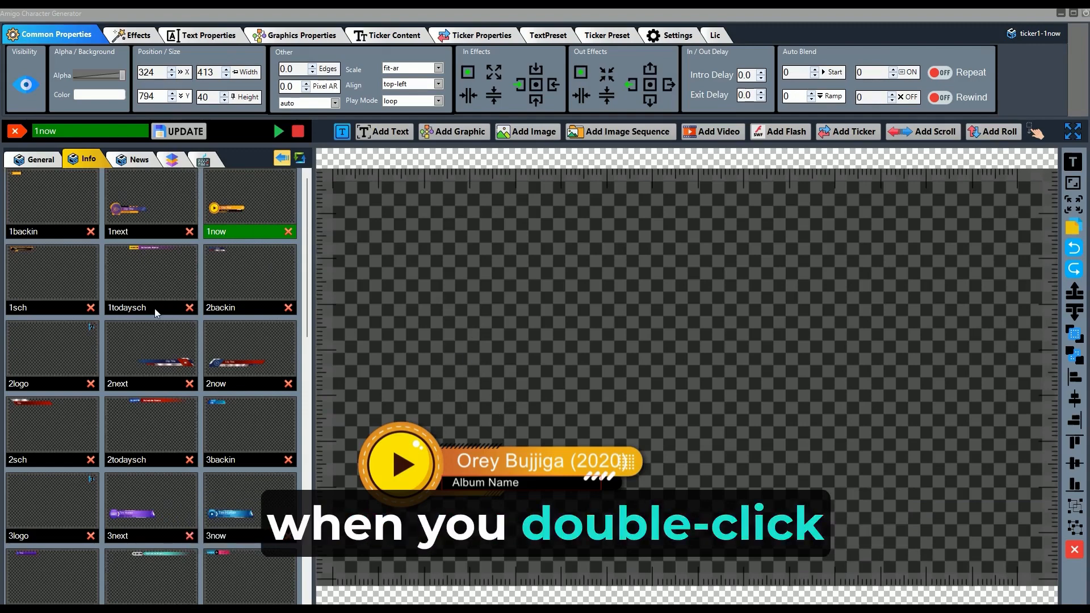
Step: Open the 1now, 1sch and 1next info compositions one after another to examine their graphic designs
{"action": "double_click", "coordinate": [247, 232]}
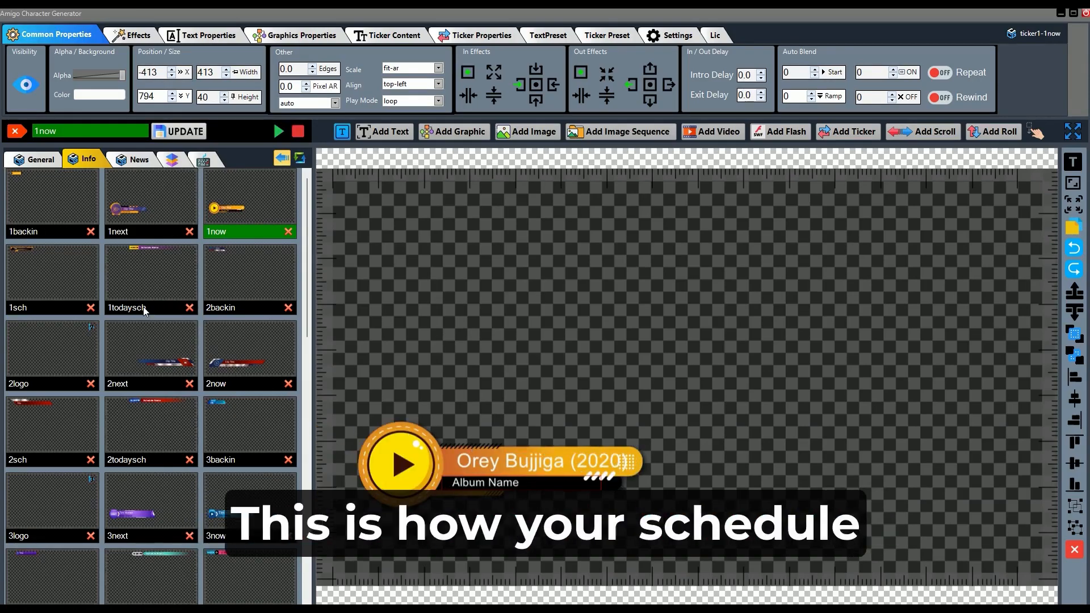
{"action": "double_click", "coordinate": [40, 310]}
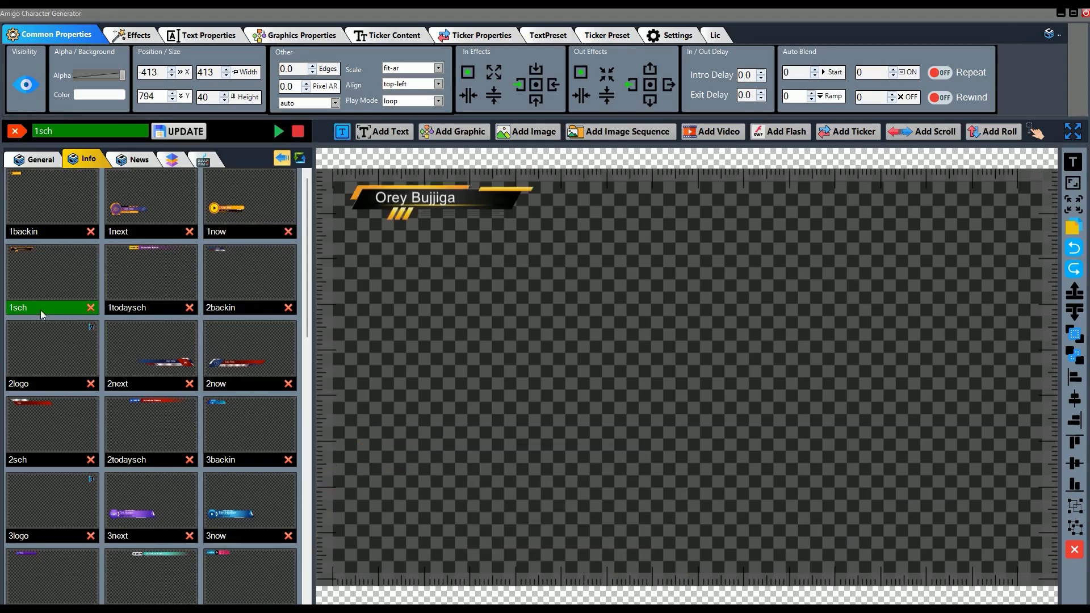
{"action": "double_click", "coordinate": [126, 237]}
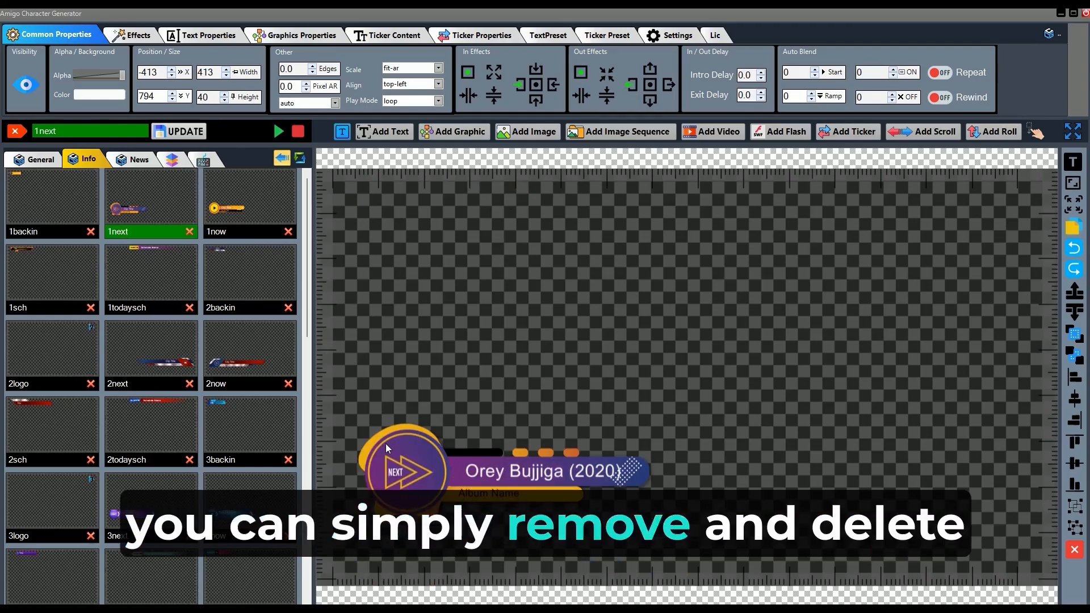
Step: Move the 1next background image to about X 189, Y 356, and shift the graphic of the 1sch composition downward
{"action": "left_click_drag", "start_coordinate": [391, 428], "coordinate": [432, 284]}
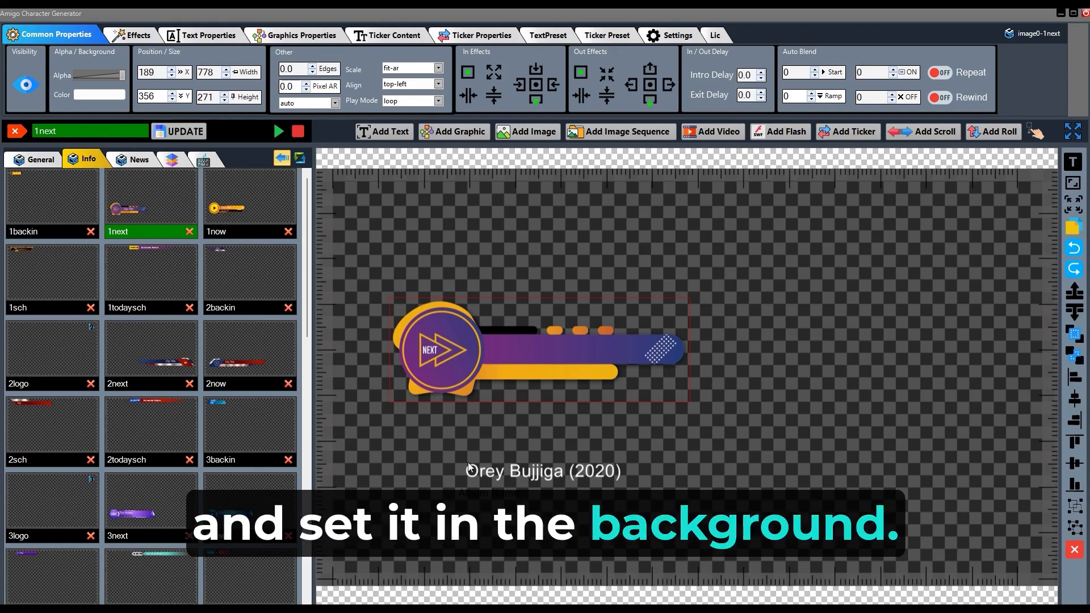
{"action": "left_click", "coordinate": [28, 309]}
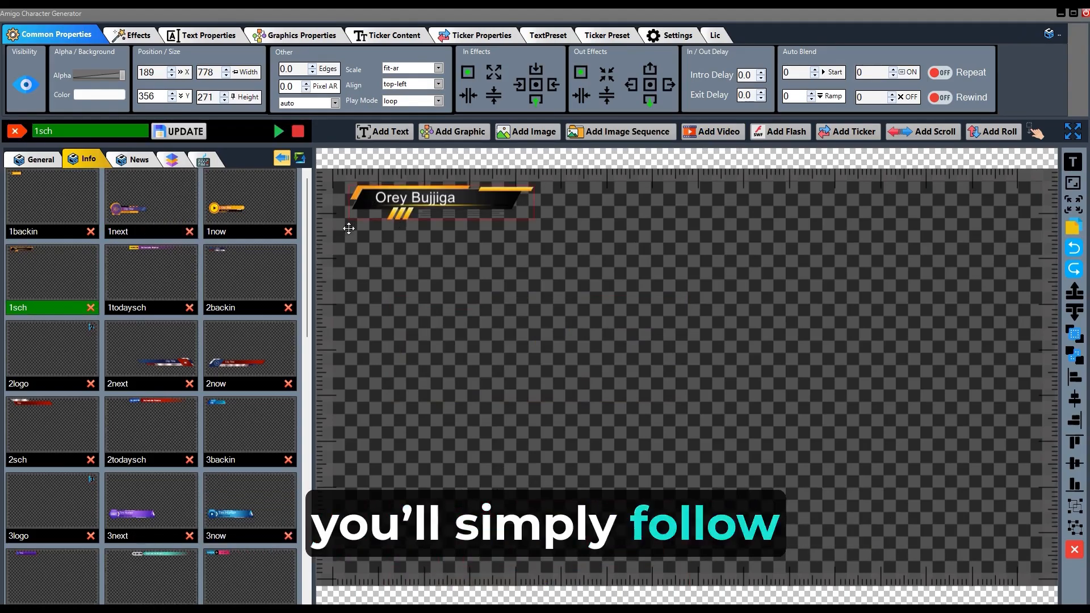
{"action": "left_click_drag", "start_coordinate": [348, 226], "coordinate": [364, 304]}
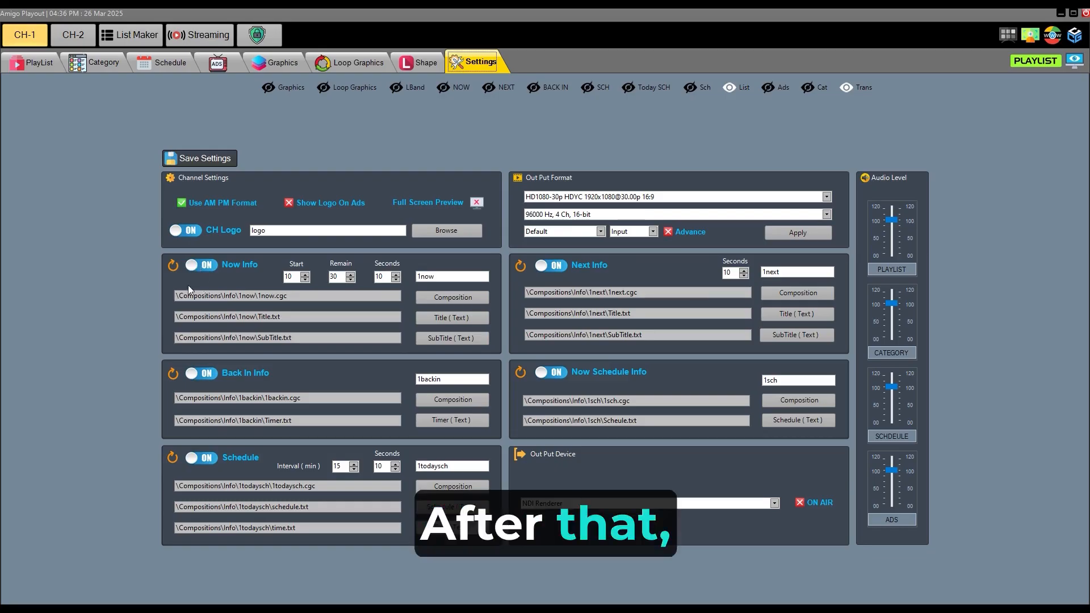
Step: Clear the assigned compositions and text files from Now Info, Back In Info, Schedule, Next Info and Now Schedule Info
{"action": "left_click", "coordinate": [173, 265]}
{"action": "left_click", "coordinate": [172, 372]}
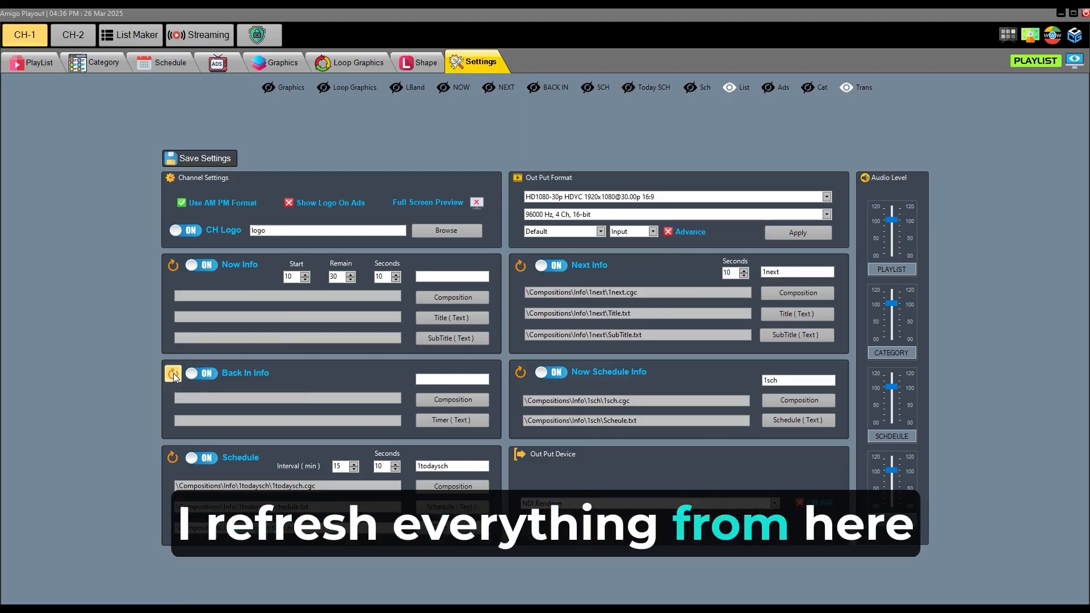
{"action": "left_click", "coordinate": [171, 458]}
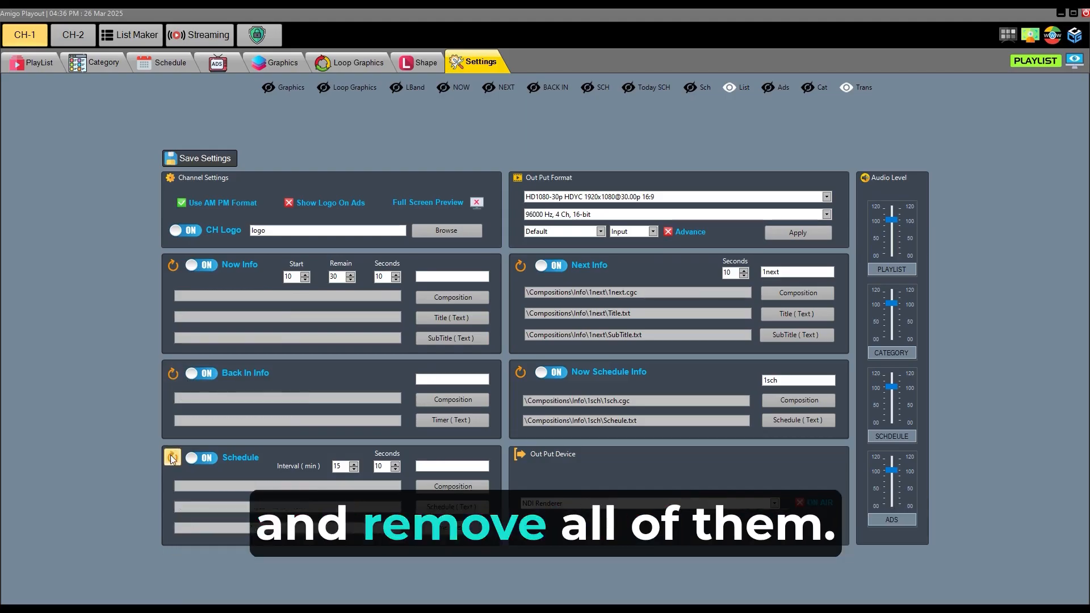
{"action": "left_click", "coordinate": [522, 374]}
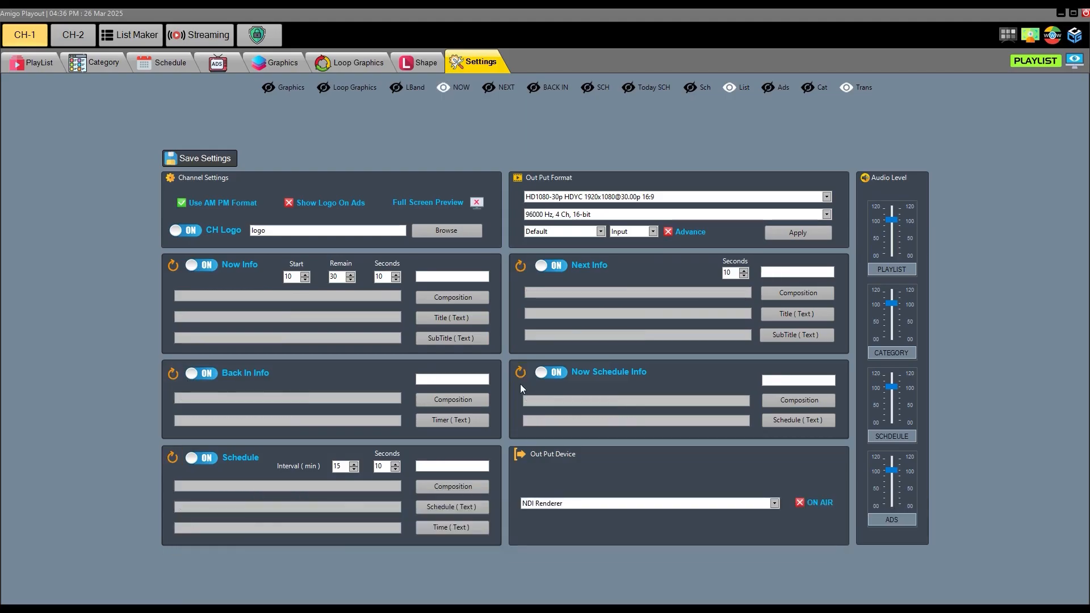
Step: Assign the 1now composition to Now Info together with its Title and SubTitle text files
{"action": "left_click", "coordinate": [459, 299]}
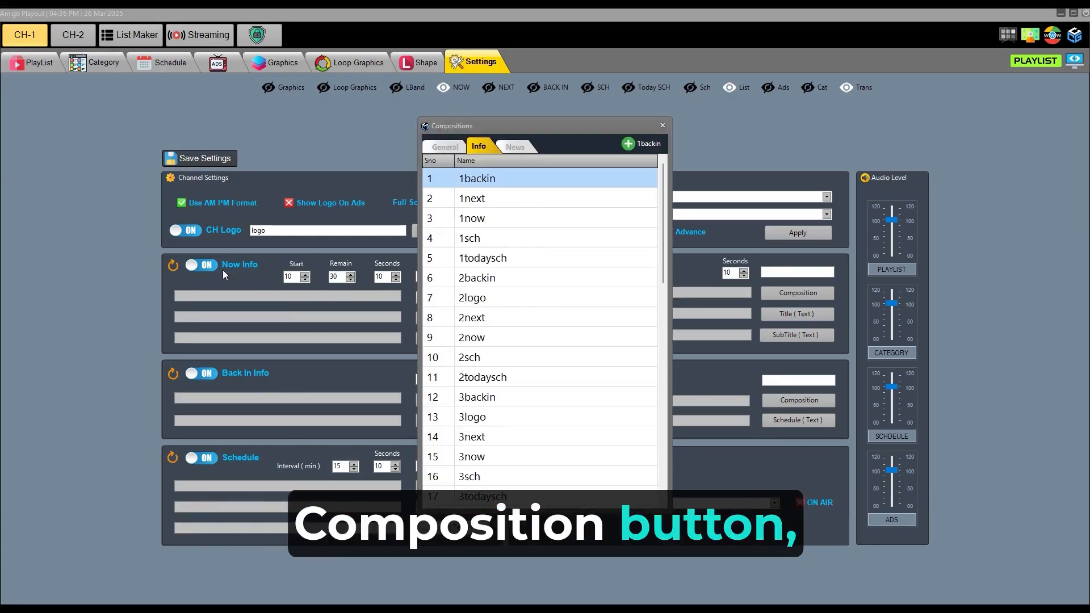
{"action": "left_click", "coordinate": [479, 220]}
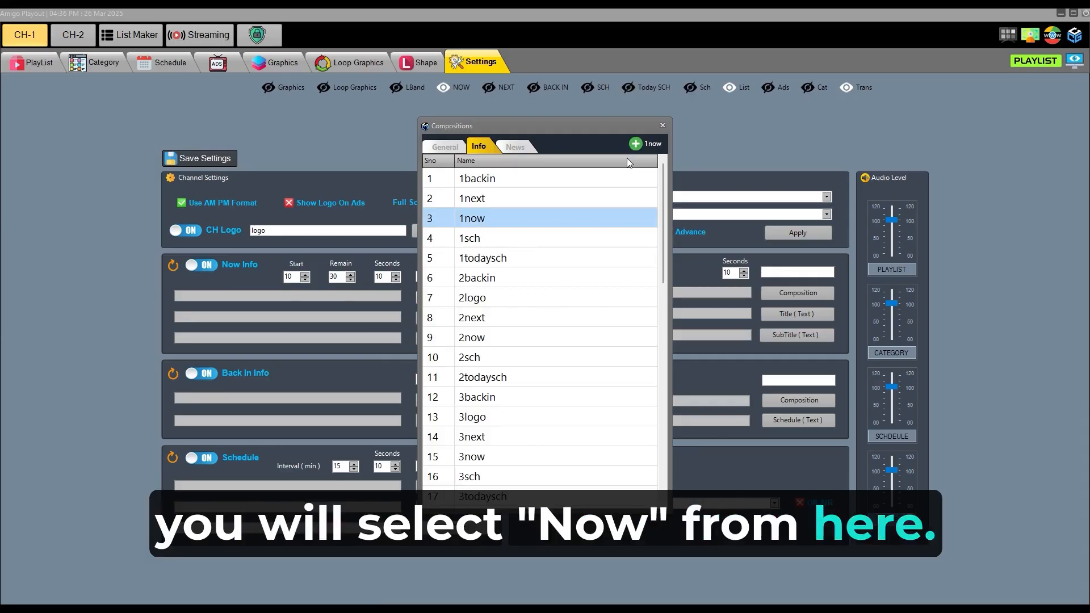
{"action": "left_click", "coordinate": [638, 146]}
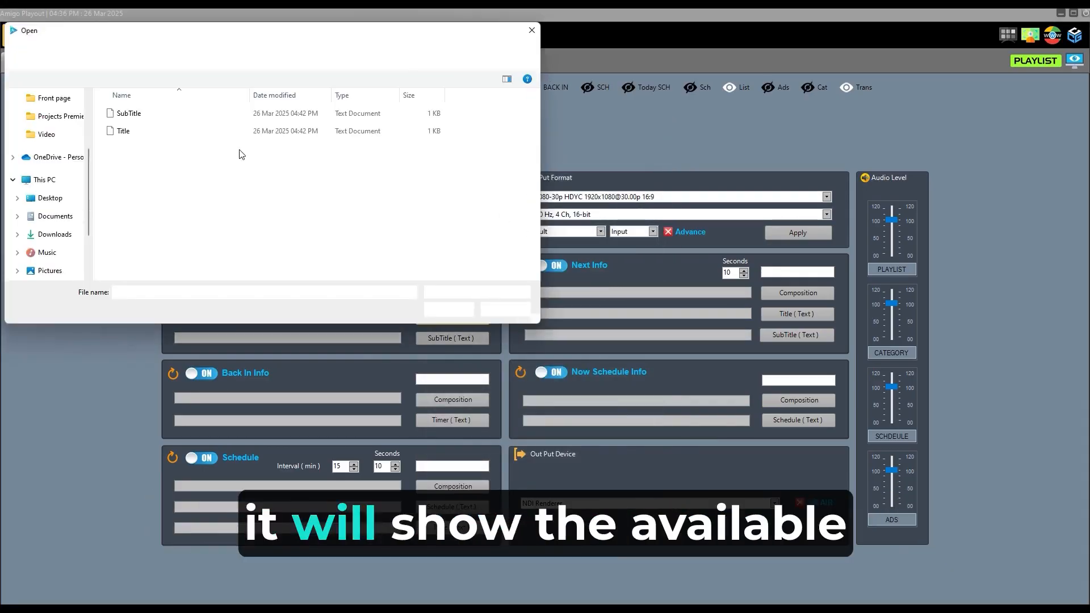
{"action": "left_click", "coordinate": [123, 131]}
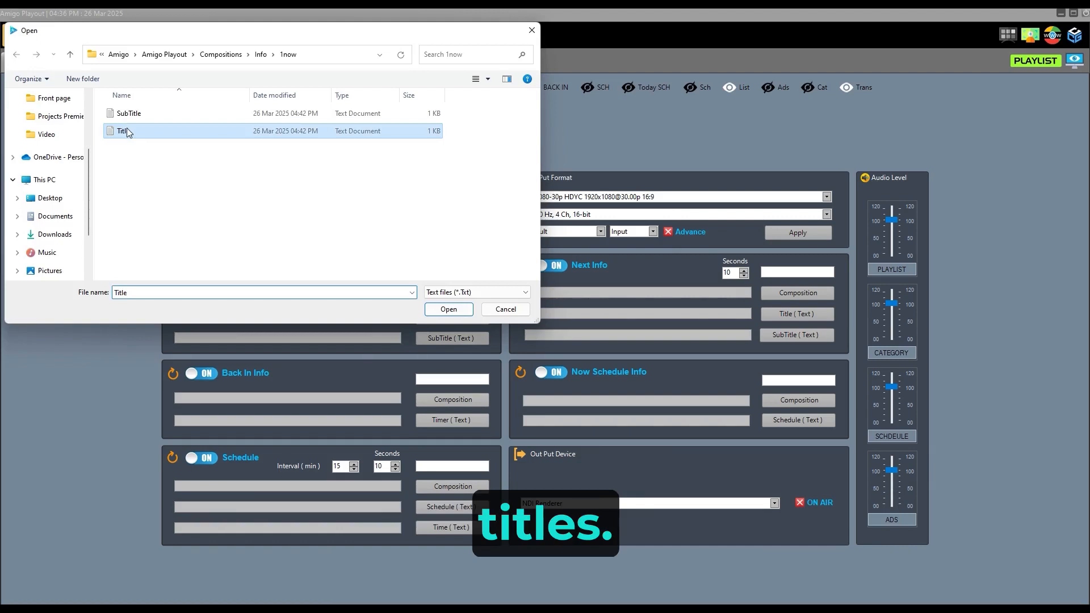
{"action": "left_click", "coordinate": [447, 309]}
{"action": "left_click", "coordinate": [435, 340]}
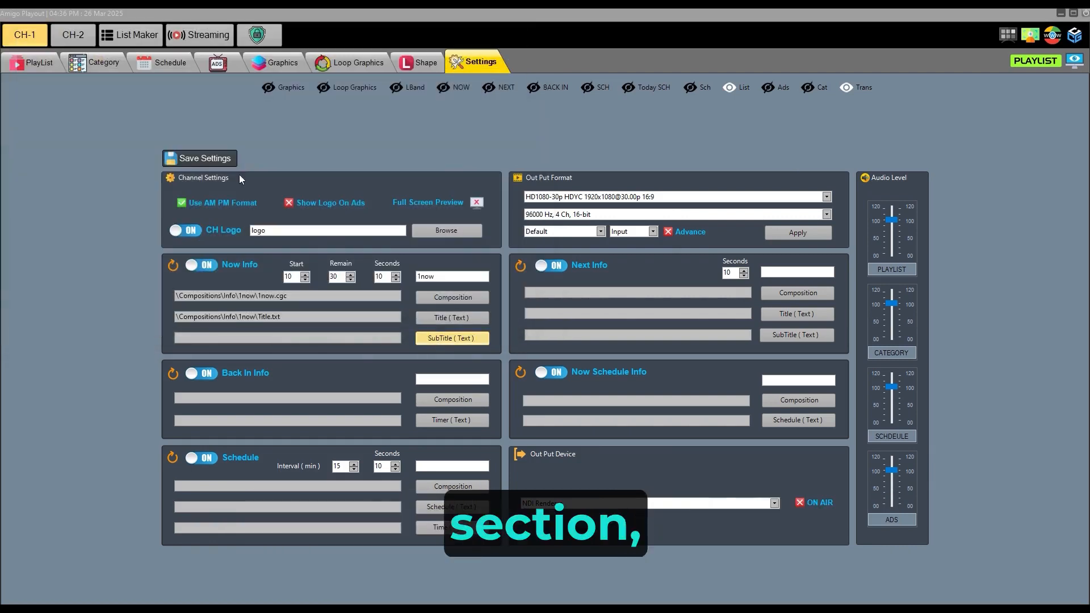
{"action": "left_click", "coordinate": [148, 114]}
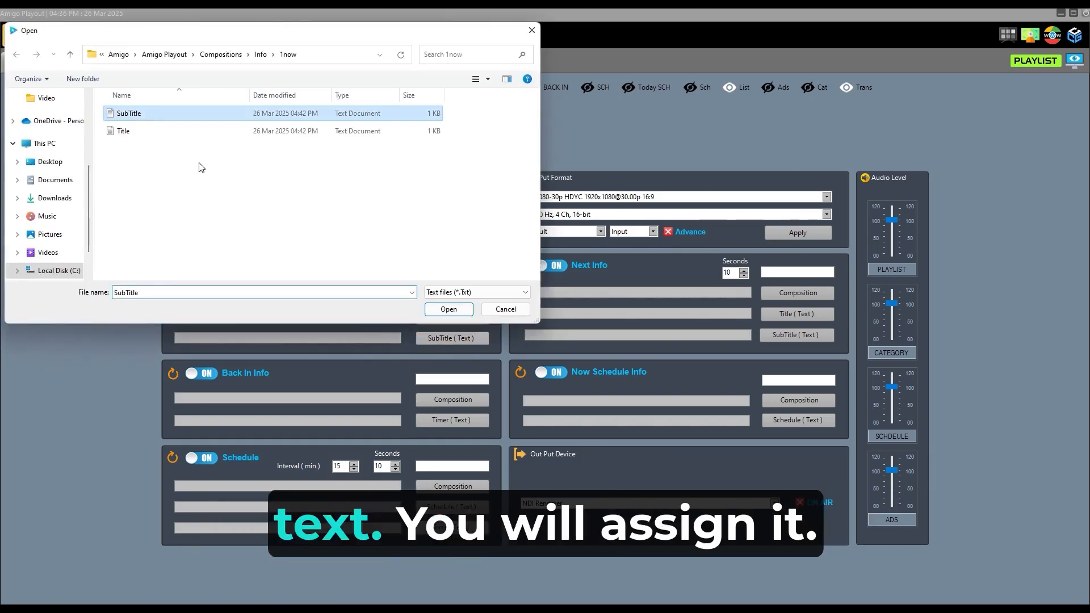
{"action": "left_click", "coordinate": [446, 309]}
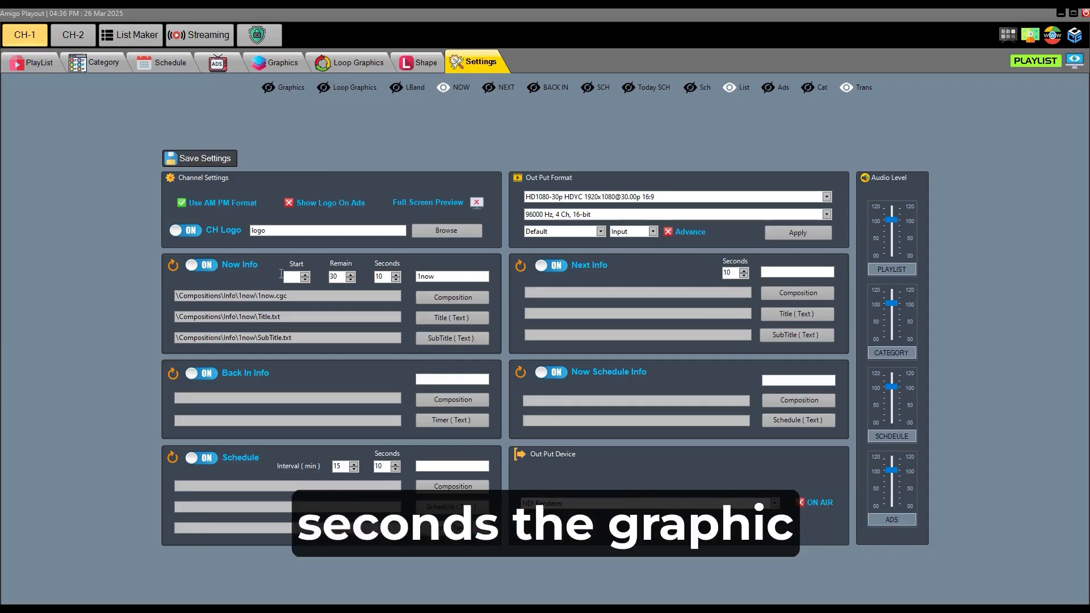
Step: Set the Now Info timing to Start 10, Remain 30 and Seconds 10, and save the settings
{"action": "double_click", "coordinate": [291, 276]}
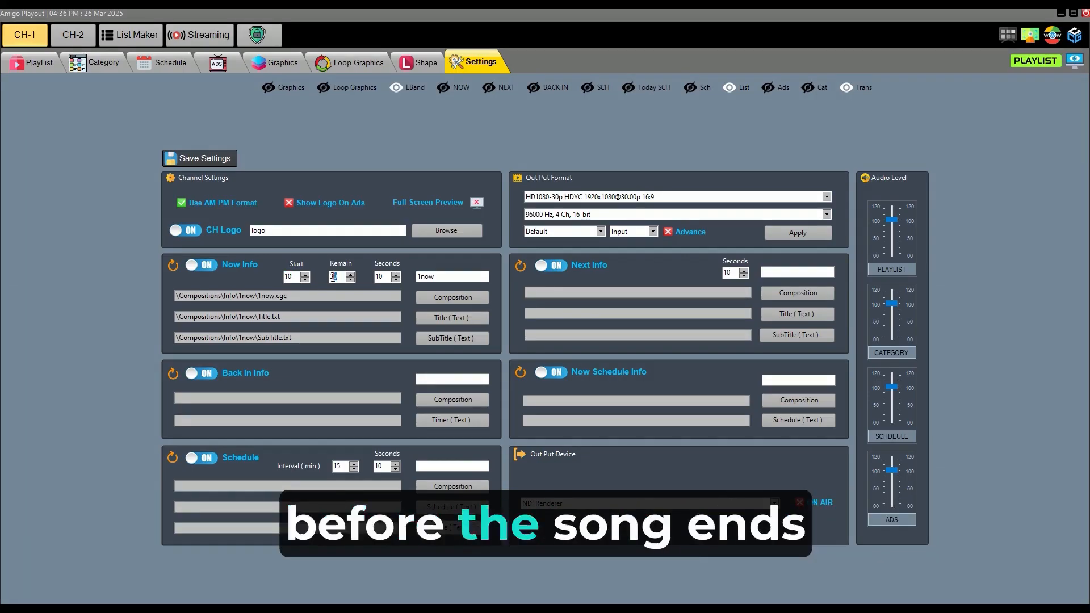
{"action": "double_click", "coordinate": [339, 277]}
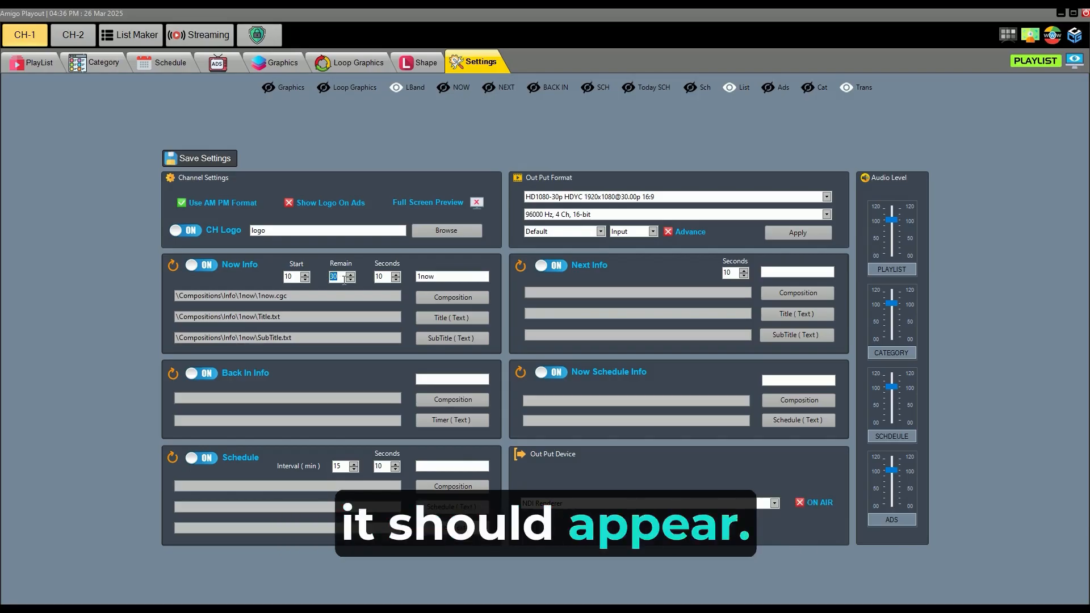
{"action": "double_click", "coordinate": [378, 276]}
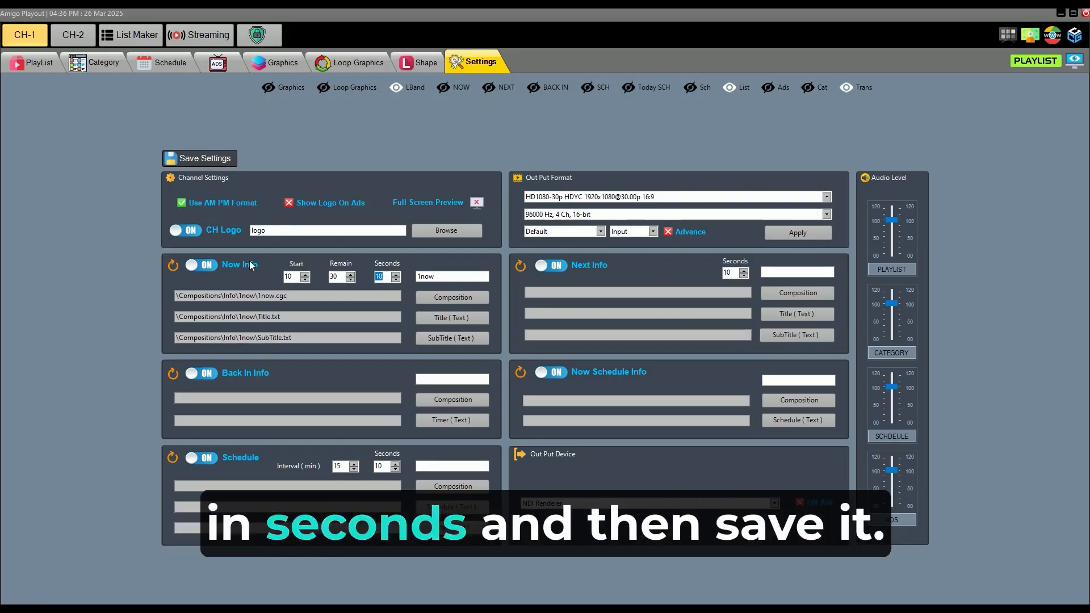
{"action": "left_click", "coordinate": [222, 161]}
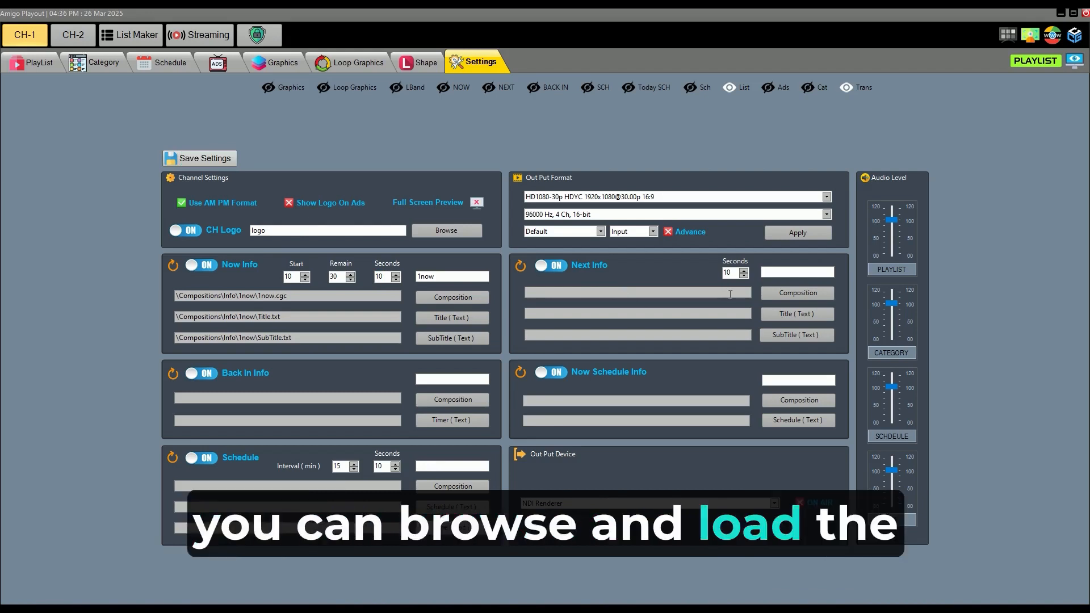
Step: Assign the 1next composition to Next Info together with its Title and SubTitle text files
{"action": "left_click", "coordinate": [785, 295]}
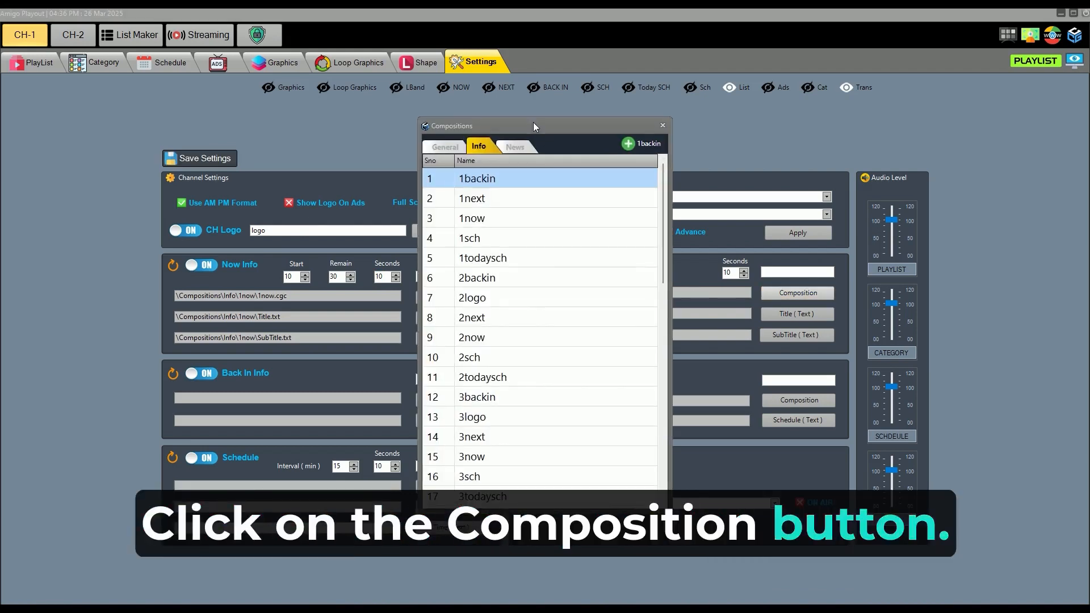
{"action": "left_click_drag", "start_coordinate": [532, 121], "coordinate": [731, 153]}
{"action": "left_click", "coordinate": [680, 231]}
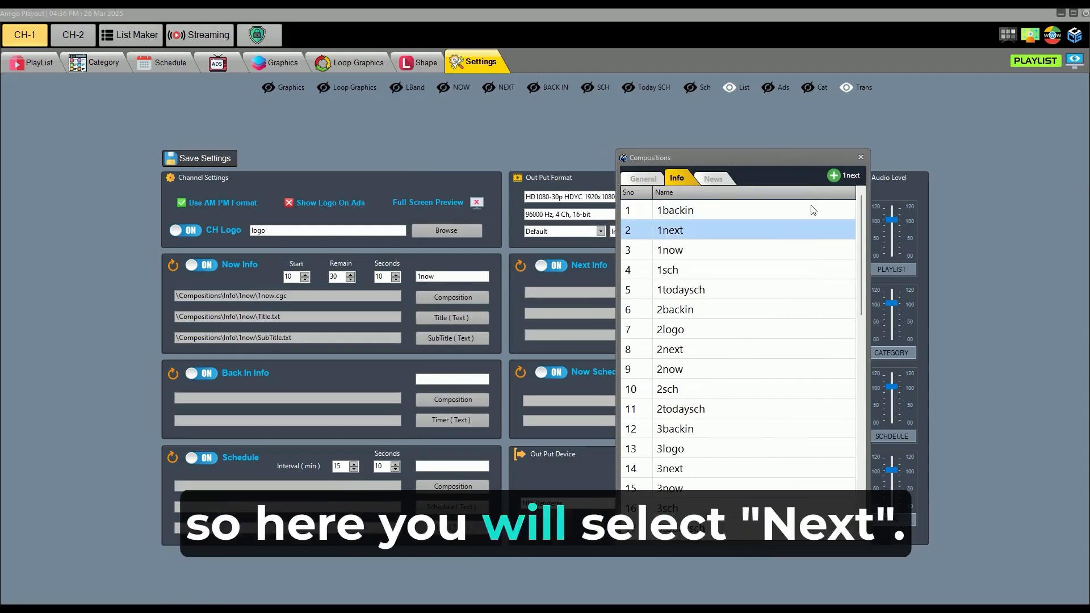
{"action": "left_click", "coordinate": [839, 175]}
{"action": "left_click", "coordinate": [792, 312]}
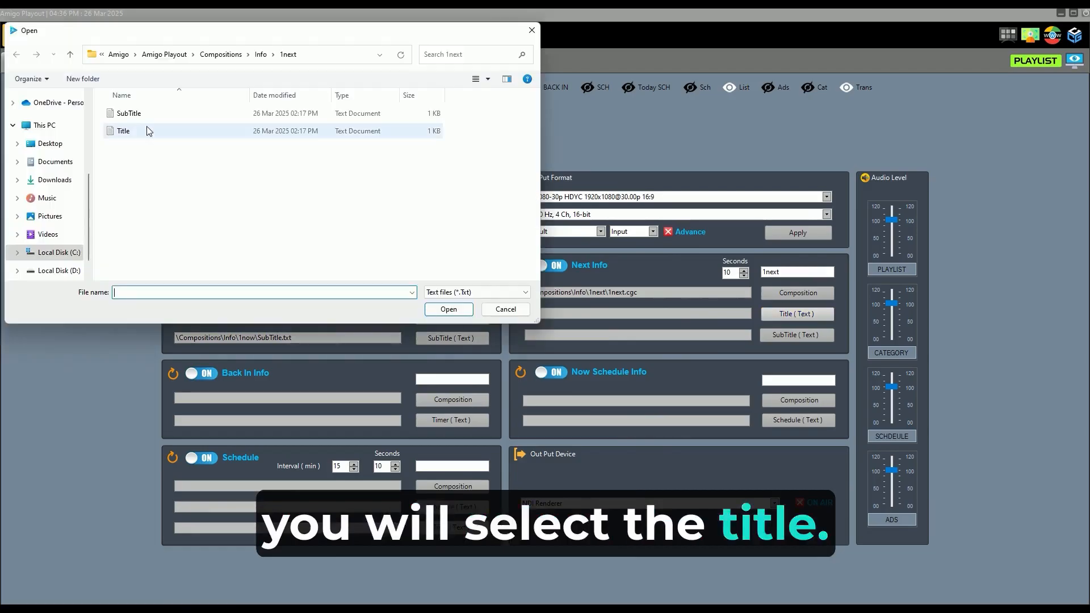
{"action": "left_click", "coordinate": [134, 130]}
{"action": "left_click", "coordinate": [448, 309]}
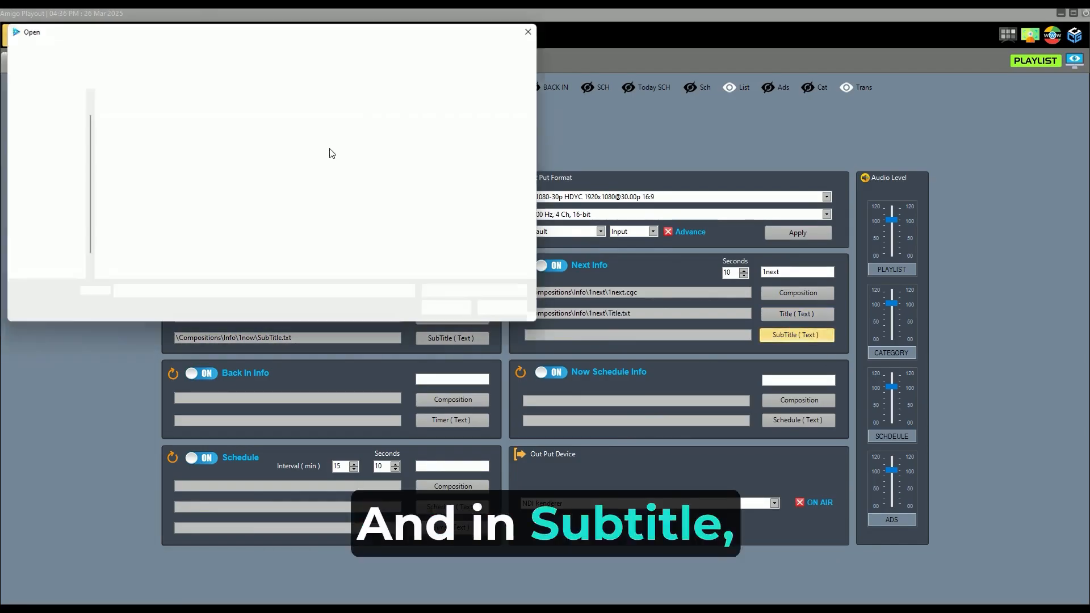
{"action": "left_click", "coordinate": [130, 113]}
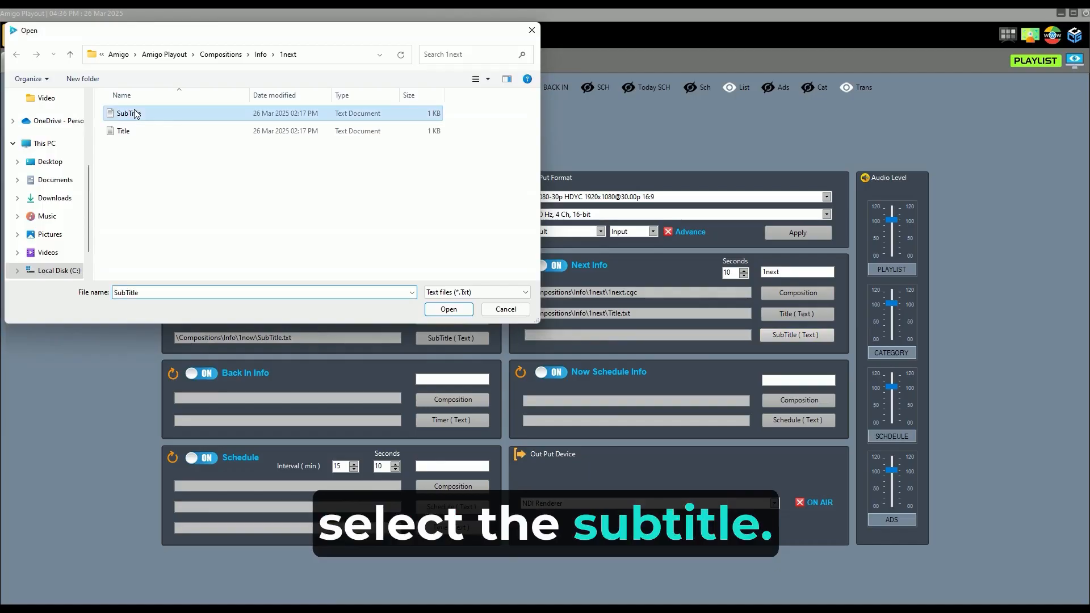
{"action": "left_click", "coordinate": [448, 308]}
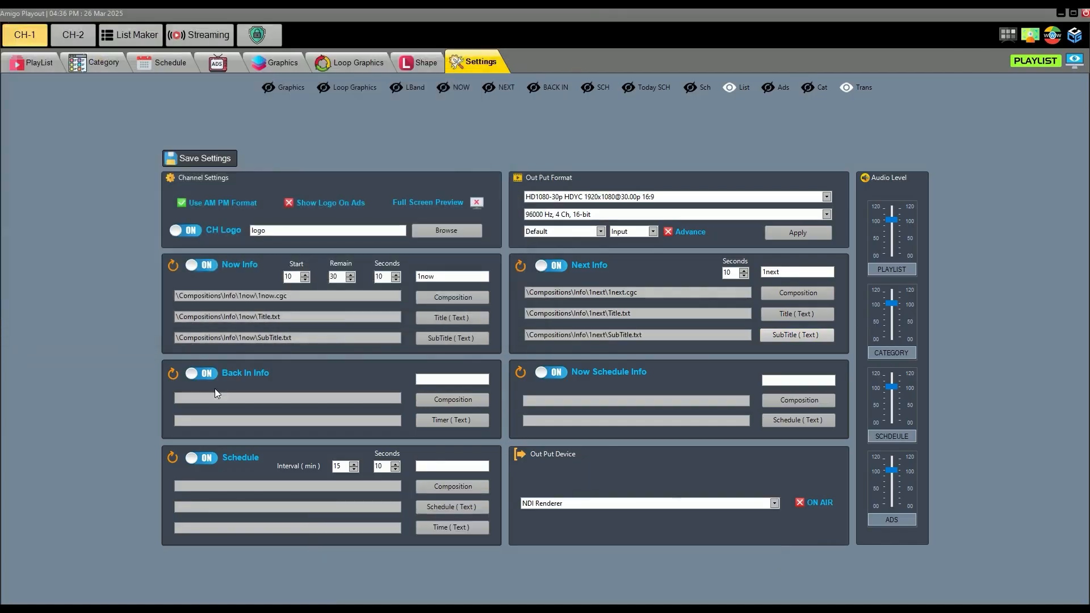
Step: Assign the 1backin composition to Back In Info together with its Timer text file
{"action": "left_click", "coordinate": [453, 399]}
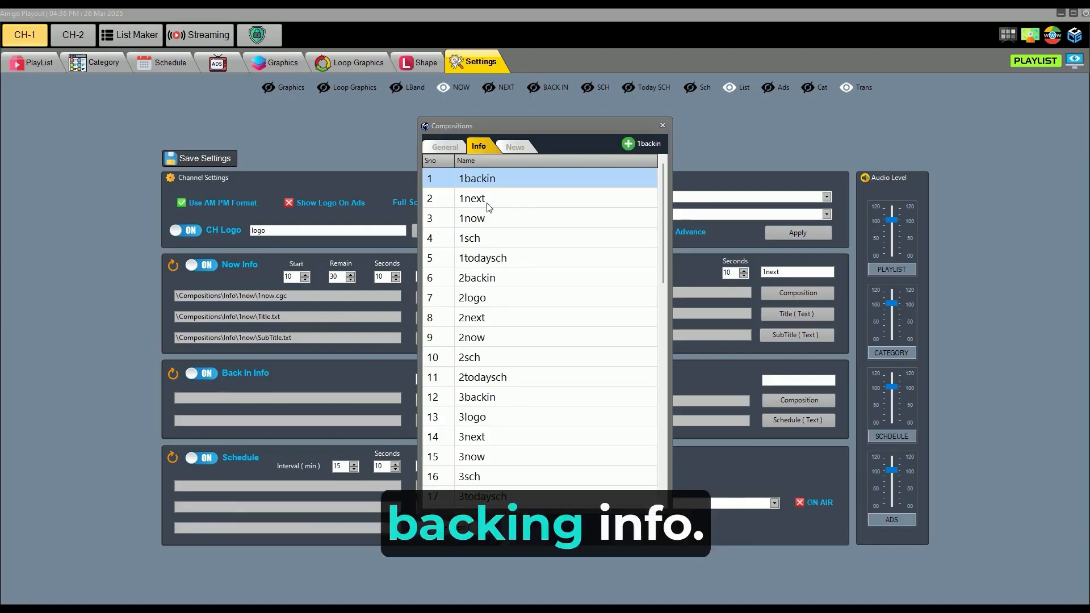
{"action": "left_click", "coordinate": [628, 144]}
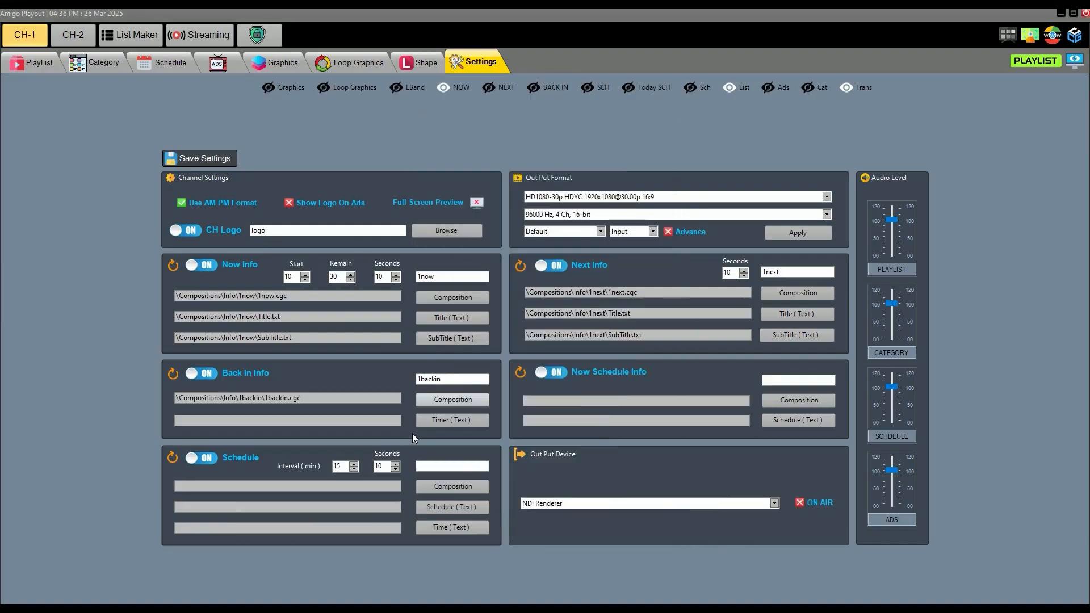
{"action": "left_click", "coordinate": [447, 420]}
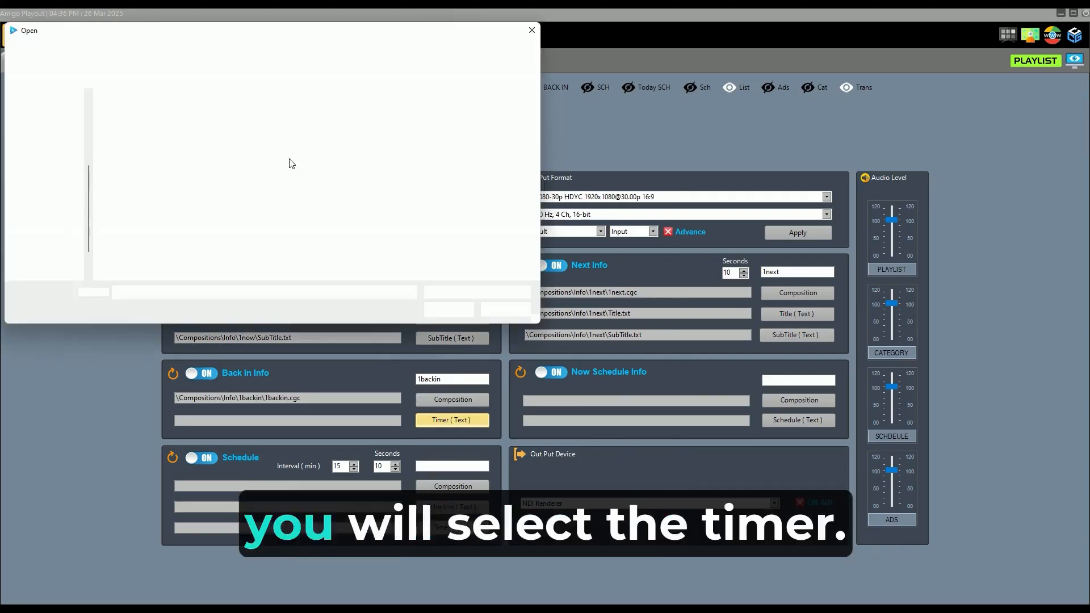
{"action": "left_click", "coordinate": [134, 115]}
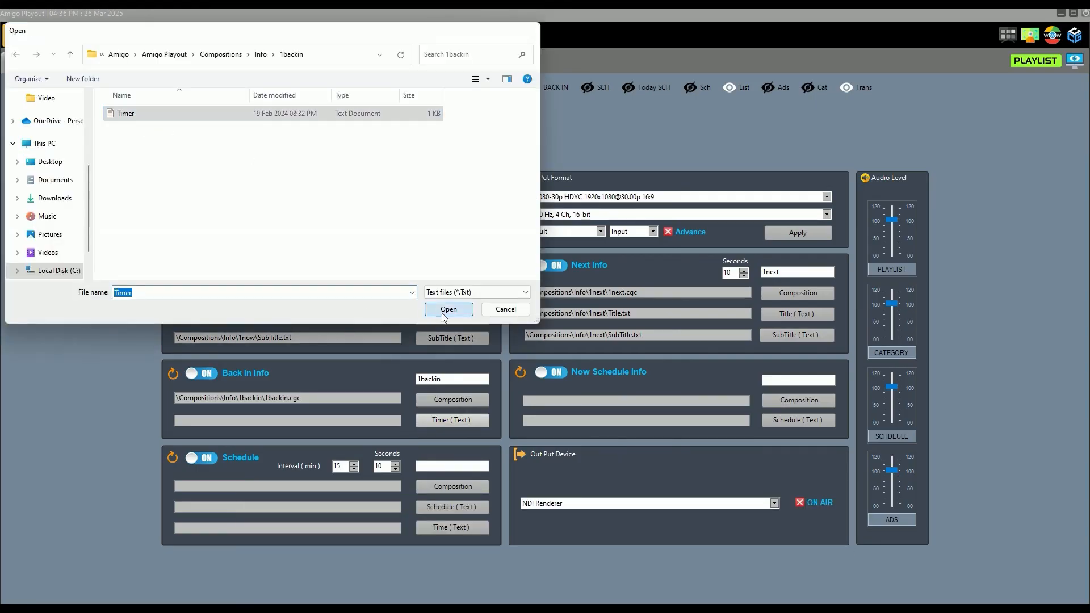
{"action": "left_click", "coordinate": [448, 309]}
Step: Assign the 1sch composition to Now Schedule Info and use its Scheule file as the schedule text
{"action": "left_click", "coordinate": [802, 401]}
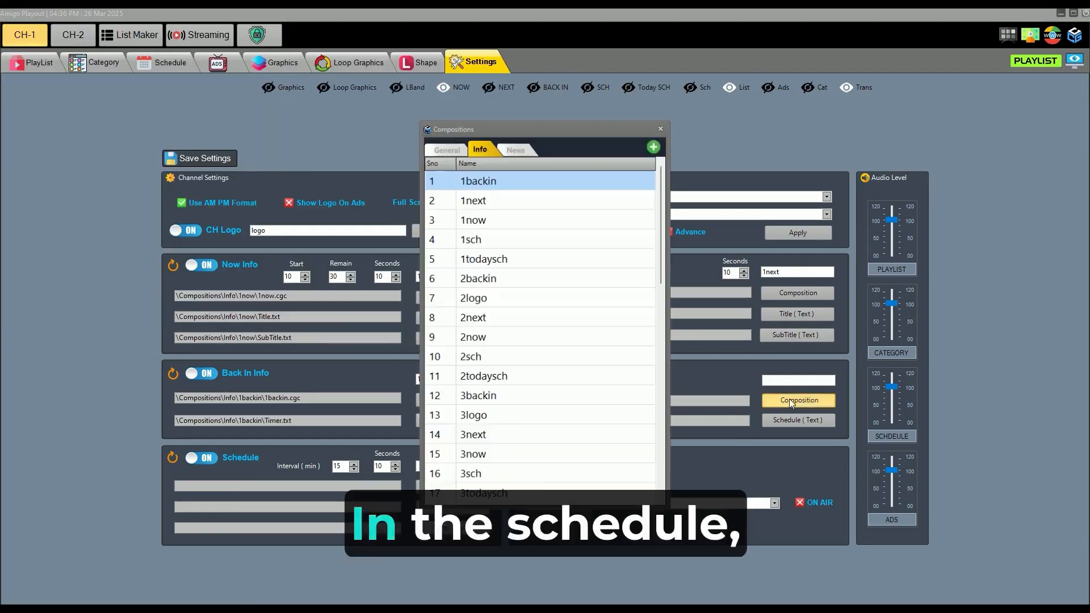
{"action": "left_click", "coordinate": [492, 241]}
{"action": "left_click", "coordinate": [645, 148]}
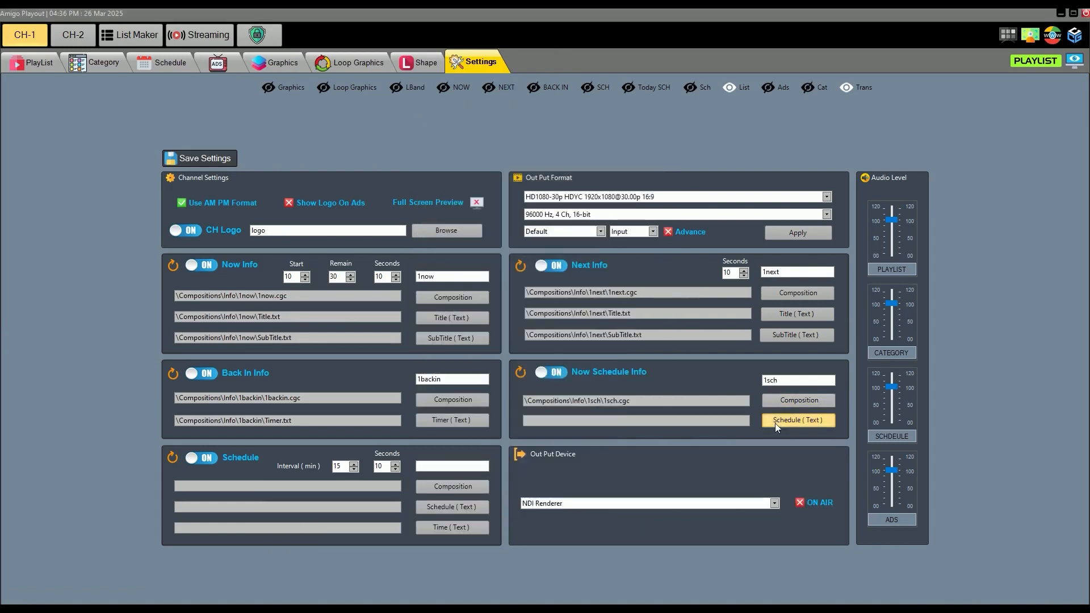
{"action": "left_click", "coordinate": [774, 423]}
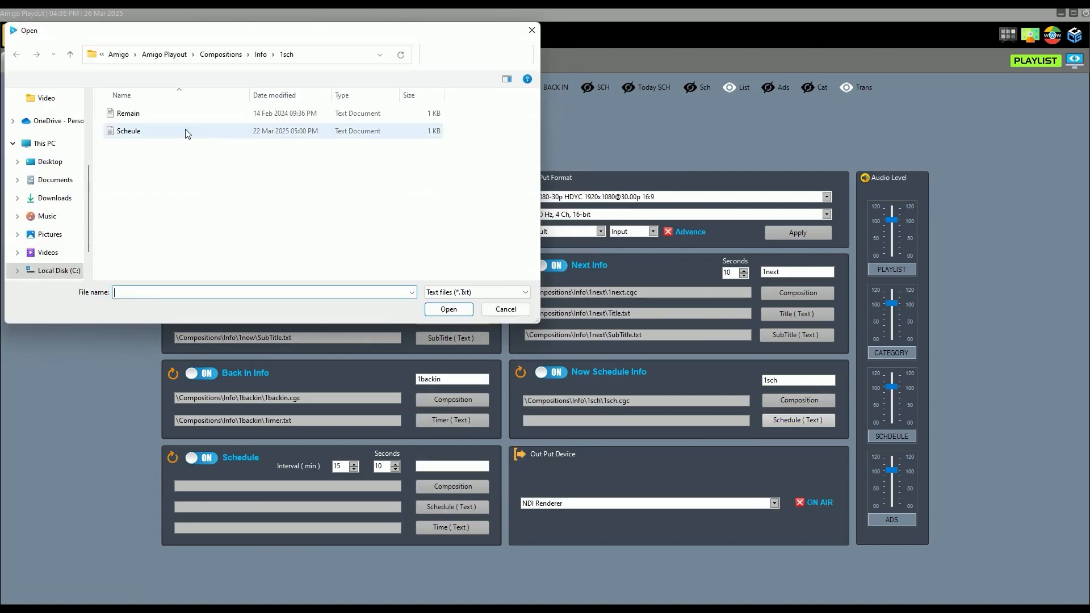
{"action": "left_click", "coordinate": [132, 132]}
{"action": "left_click", "coordinate": [442, 306]}
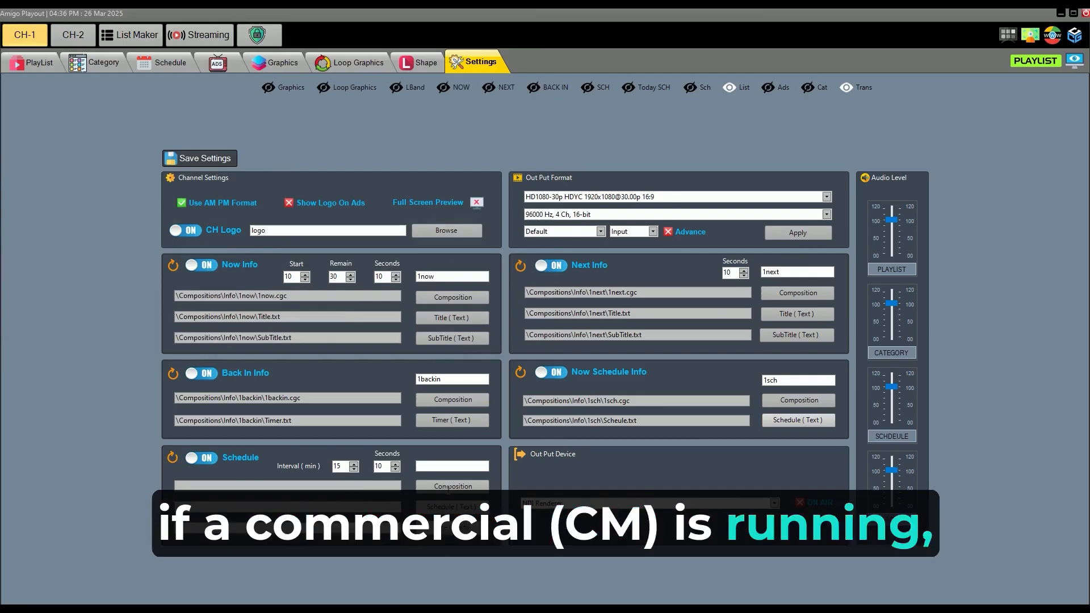
Step: Assign the 1todaysch composition to Schedule with its schedule and time text files, and save the settings
{"action": "left_click", "coordinate": [446, 486]}
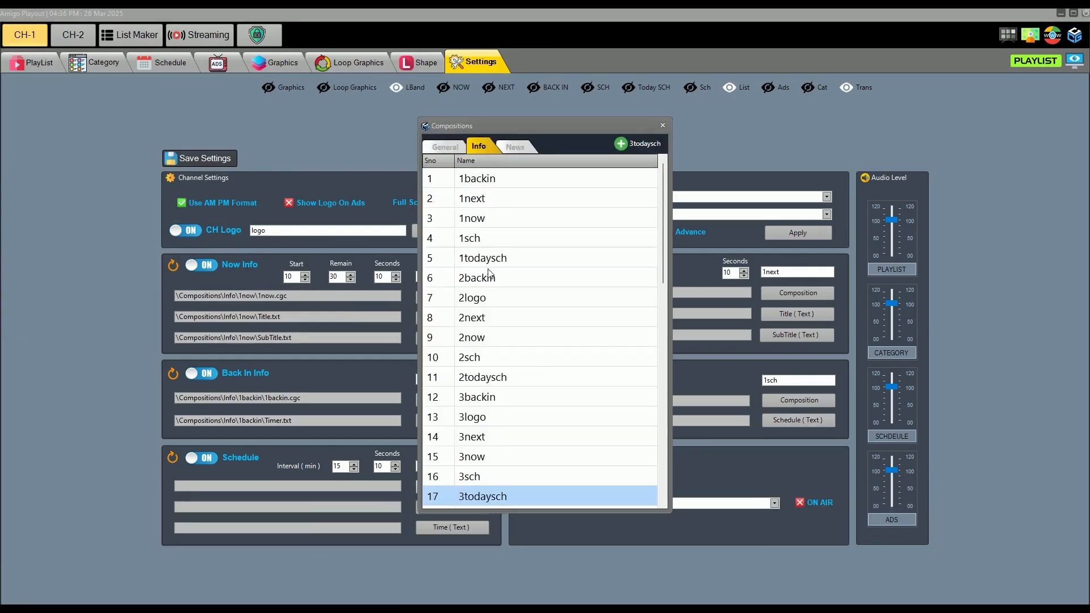
{"action": "left_click", "coordinate": [492, 262]}
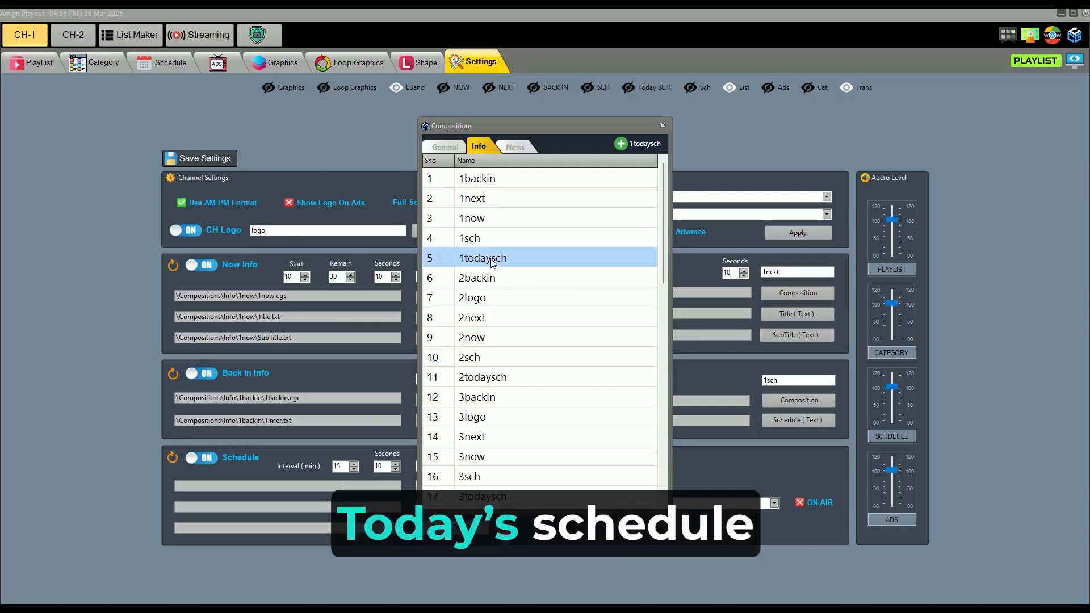
{"action": "left_click", "coordinate": [631, 148]}
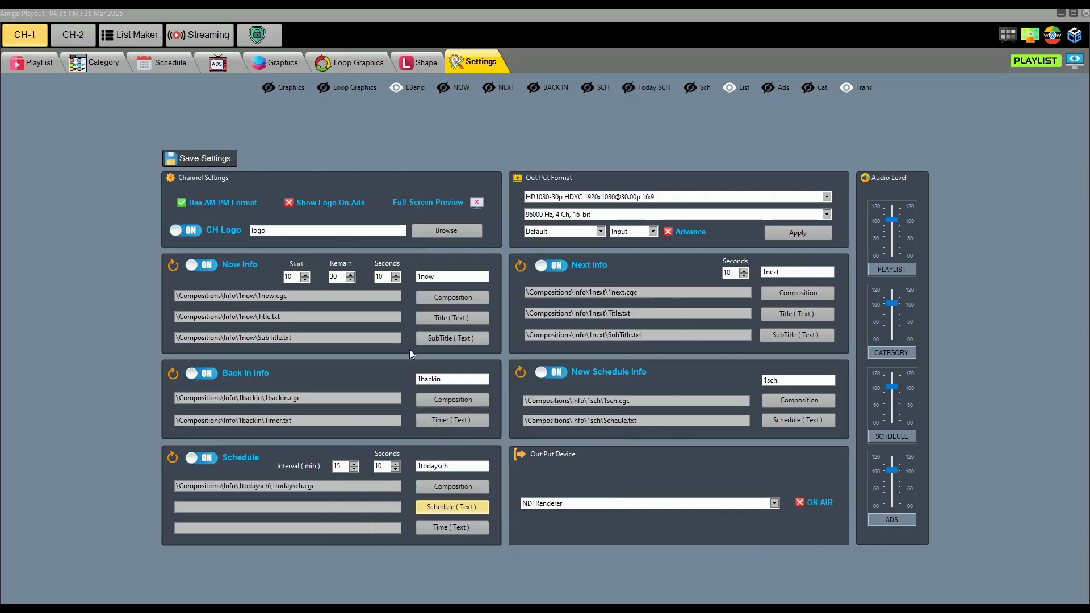
{"action": "left_click", "coordinate": [157, 115]}
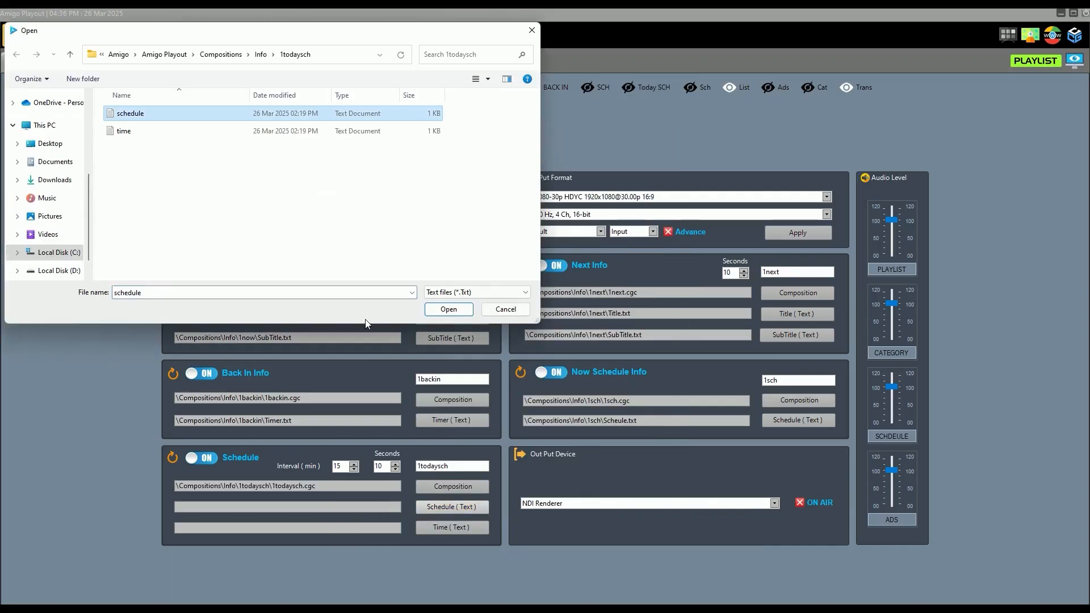
{"action": "left_click", "coordinate": [449, 310]}
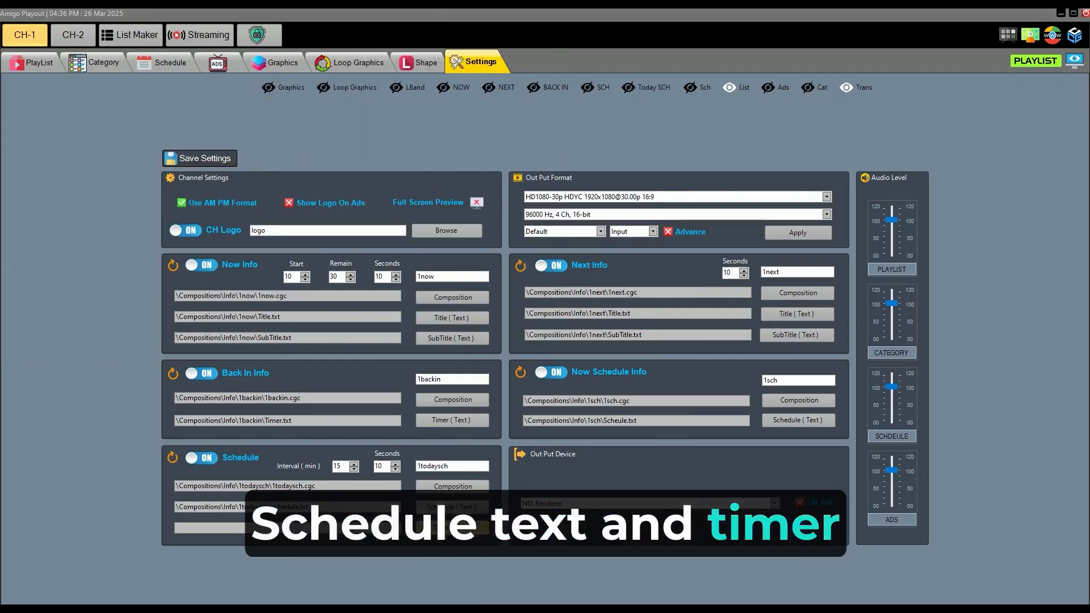
{"action": "left_click", "coordinate": [452, 527]}
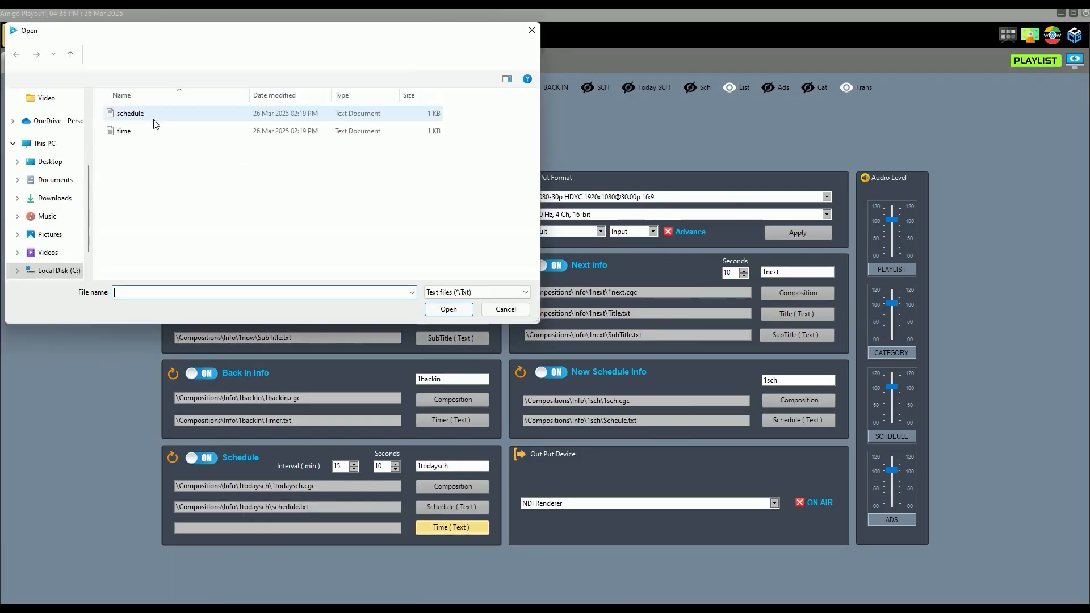
{"action": "left_click", "coordinate": [153, 131]}
{"action": "left_click", "coordinate": [461, 309]}
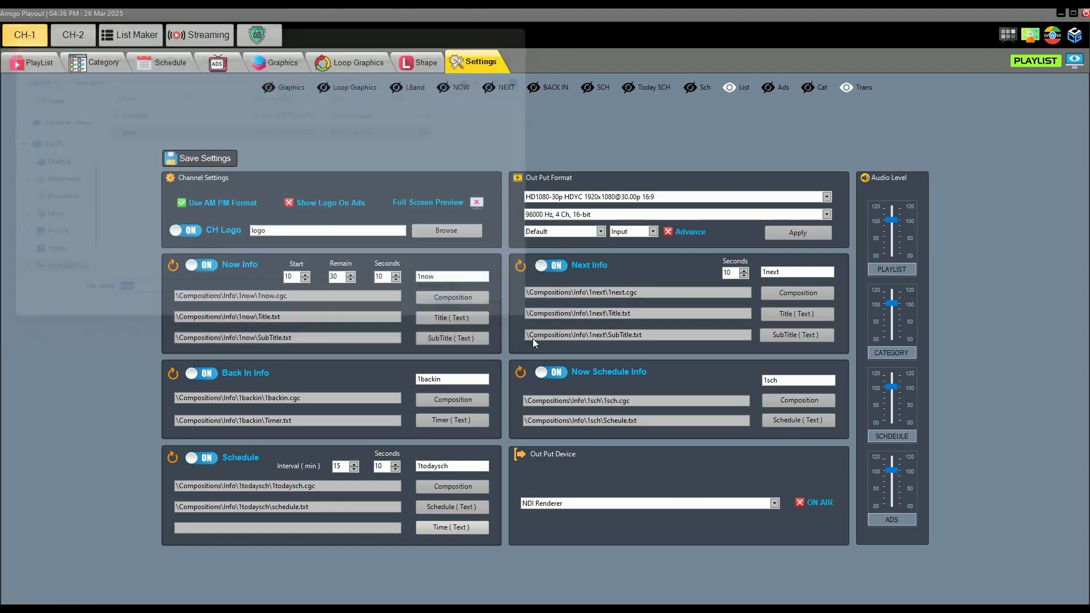
{"action": "left_click", "coordinate": [216, 158]}
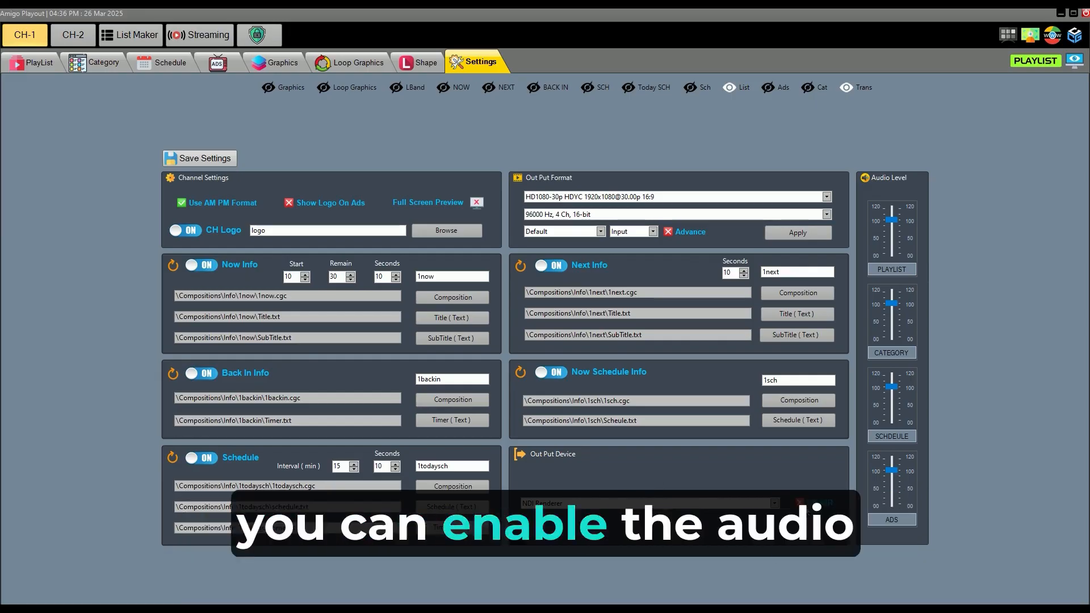
Step: Switch On Air on and off again for the NDI Renderer output device, and allow AmigoPlayout through the firewall on public networks
{"action": "left_click", "coordinate": [775, 503]}
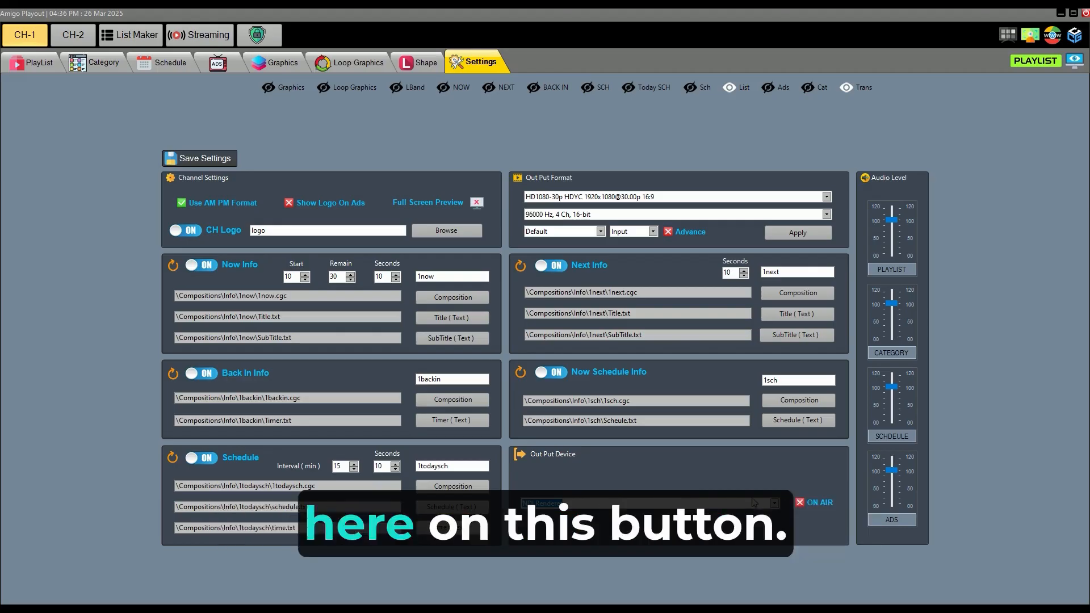
{"action": "left_click", "coordinate": [799, 503]}
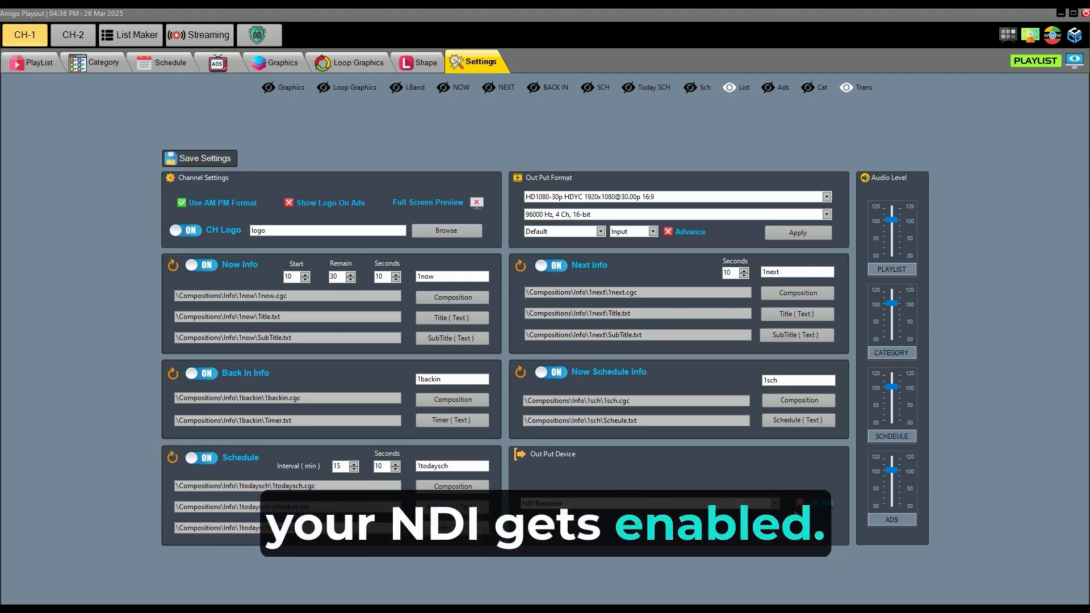
{"action": "left_click", "coordinate": [801, 503]}
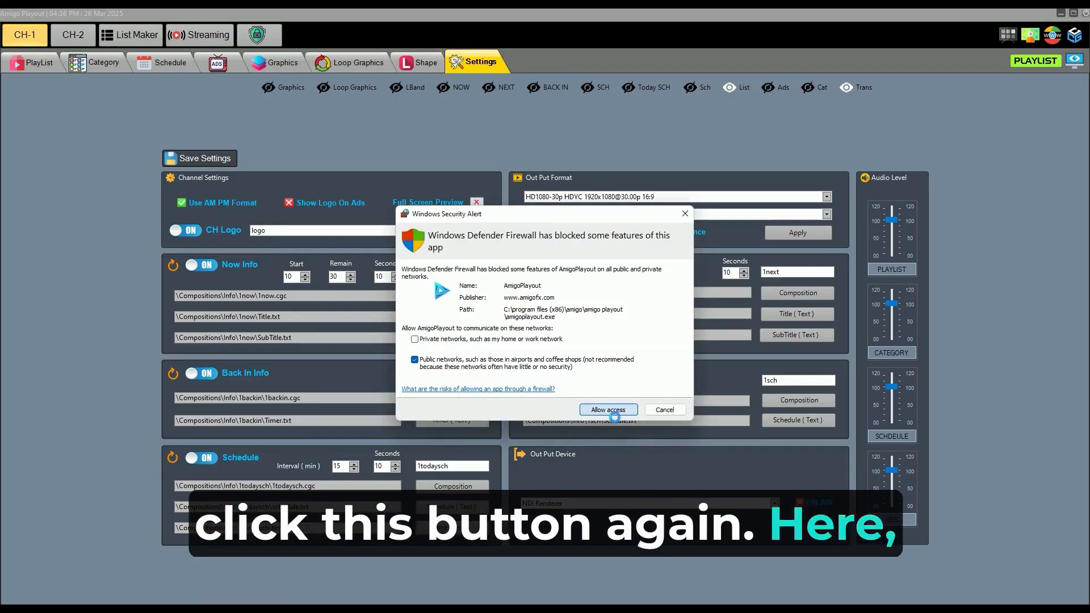
{"action": "left_click", "coordinate": [608, 410]}
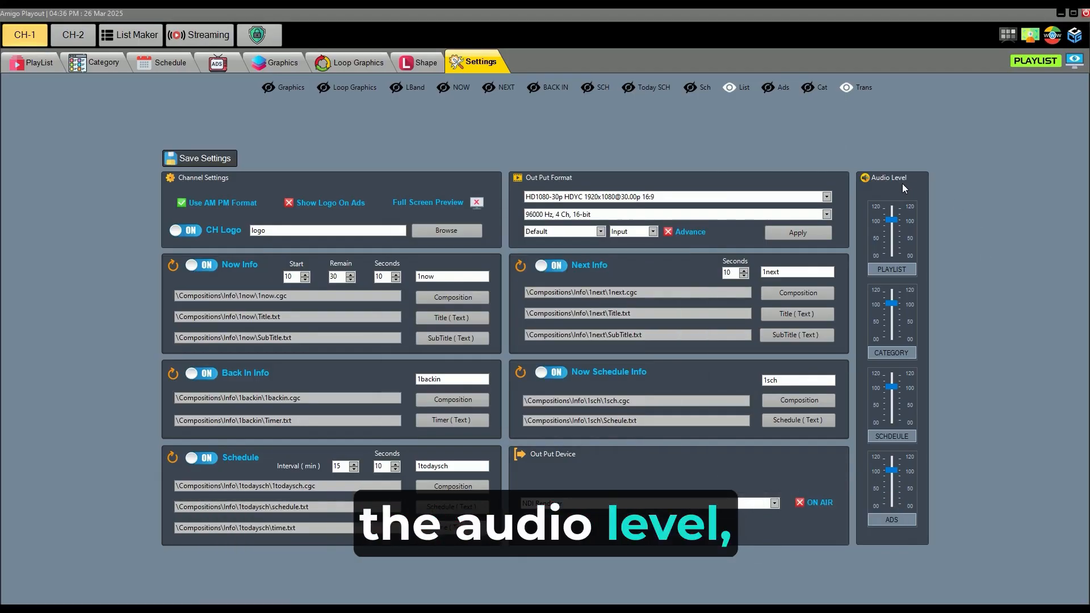